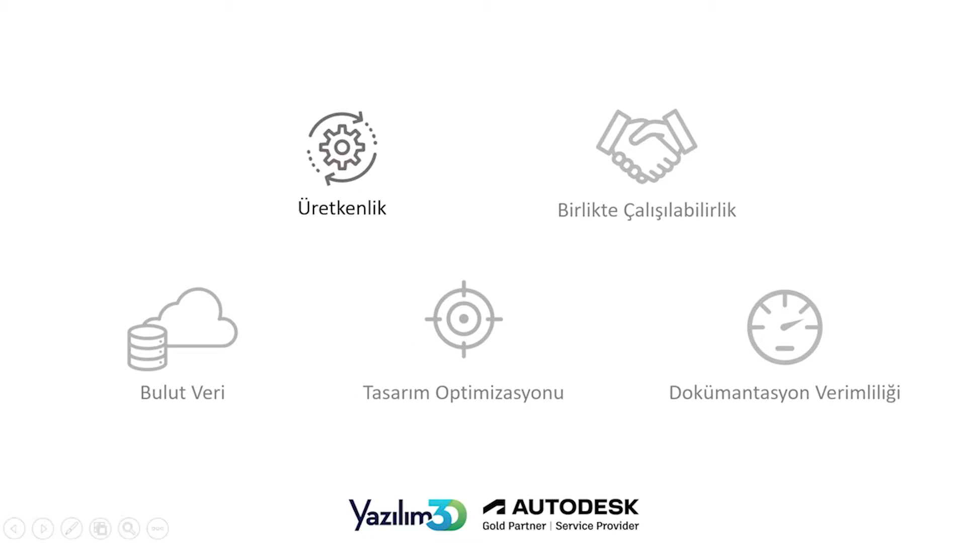
Advance the slideshow to the 'Üretkenlik – Revit 2023' section title slide
key(Right)
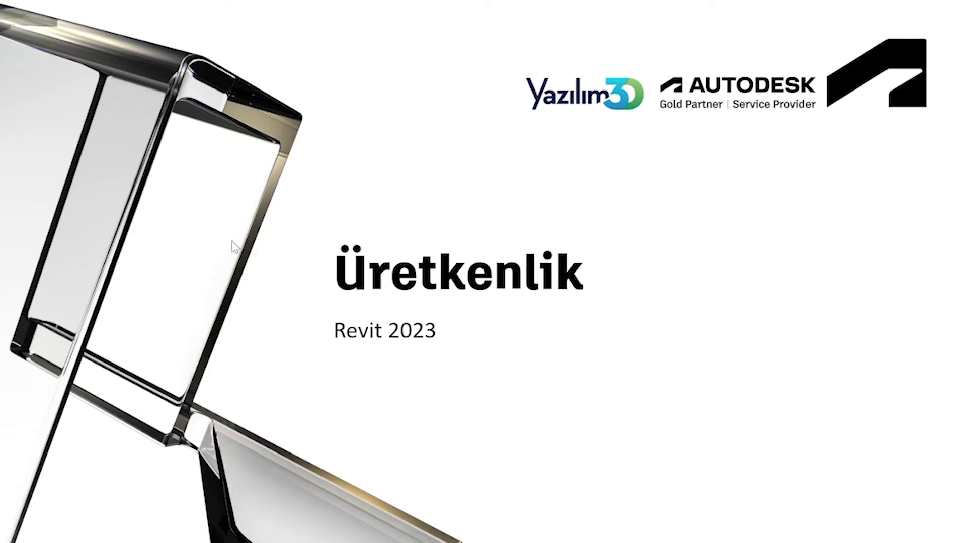
Measure the balcony railing in the 3D view between two references, reading 50.0
click(581, 331)
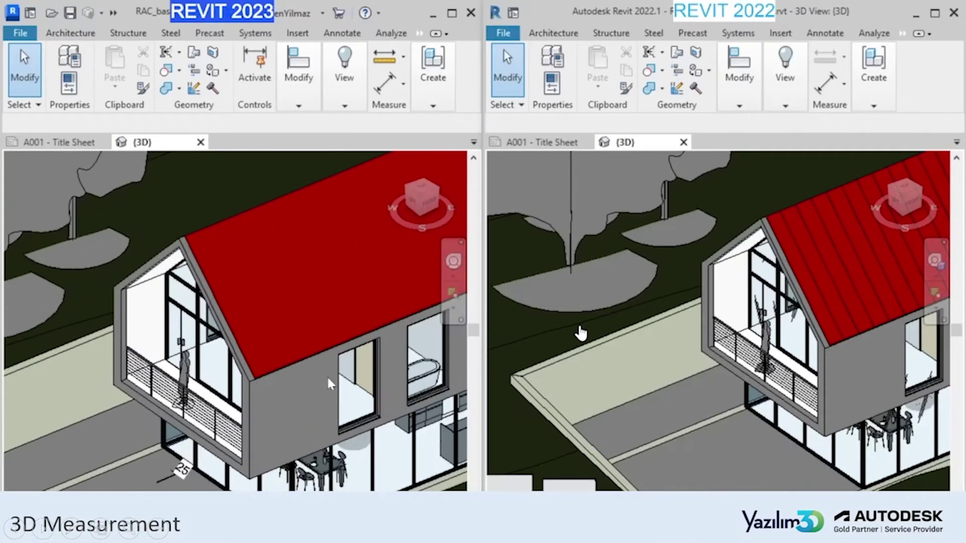
click(420, 33)
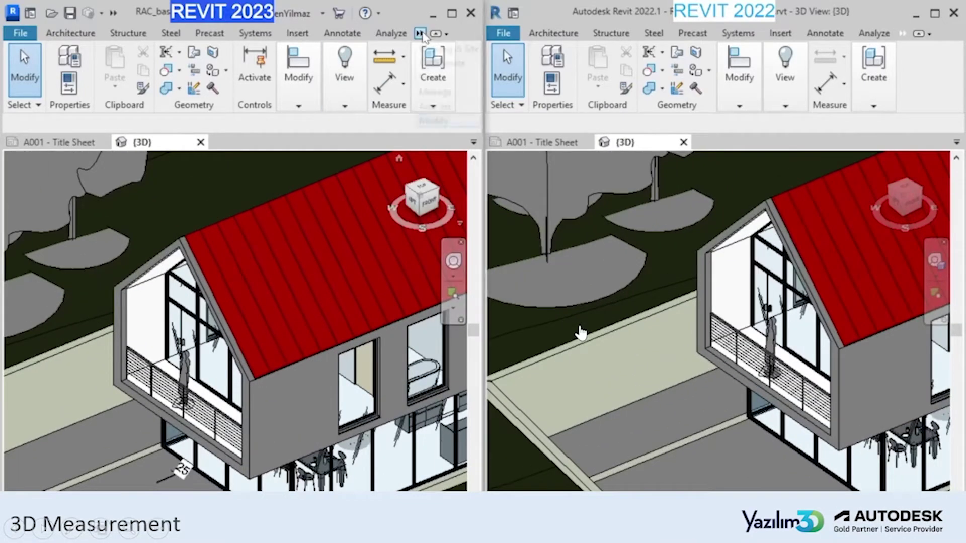
click(433, 120)
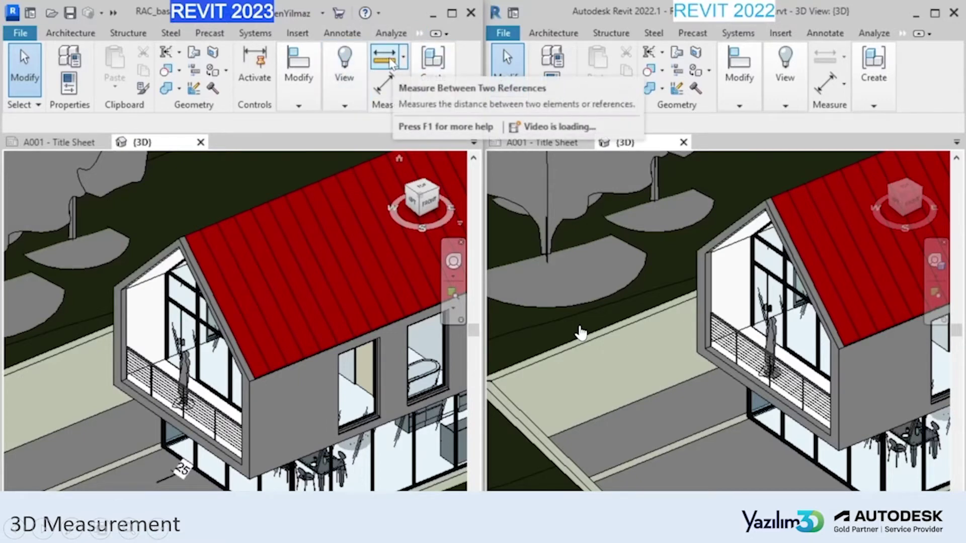
click(385, 57)
scroll(111, 332, up, 5)
scroll(106, 332, up, 5)
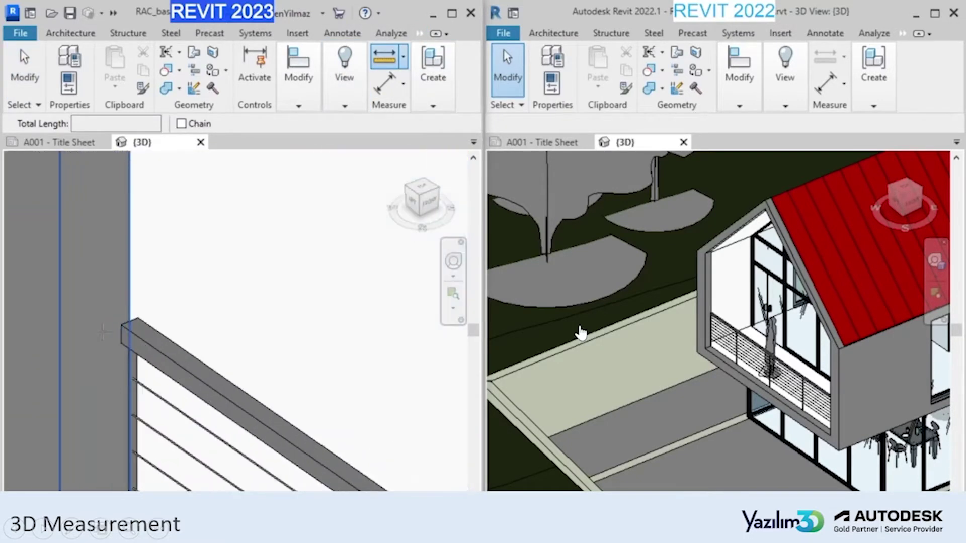
click(121, 324)
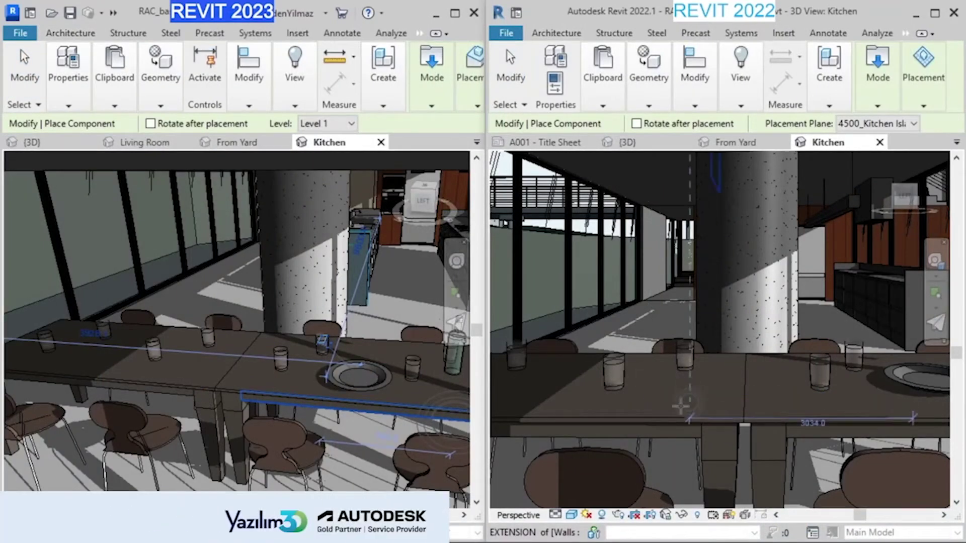
In Revit 2022, pick the kitchen island top as the component placement plane
click(862, 124)
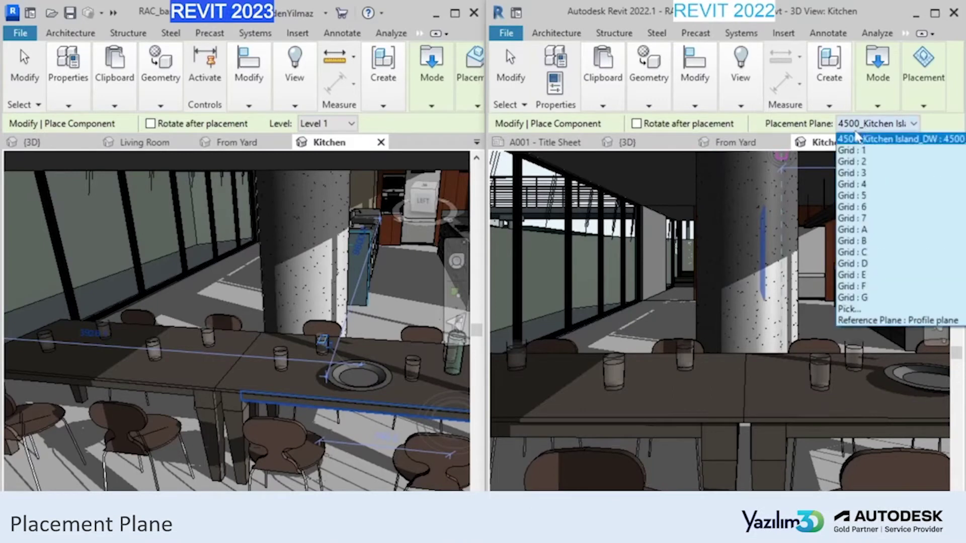
click(848, 308)
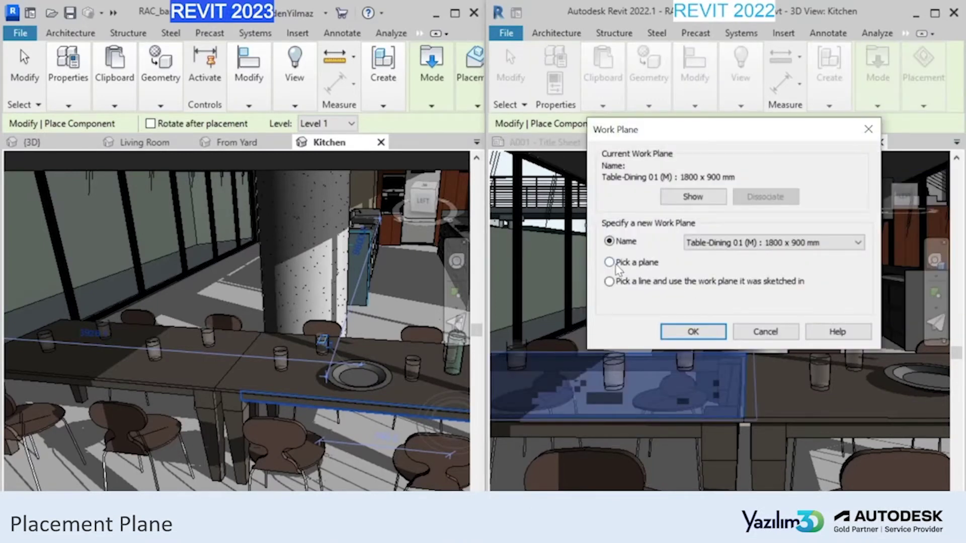
click(609, 262)
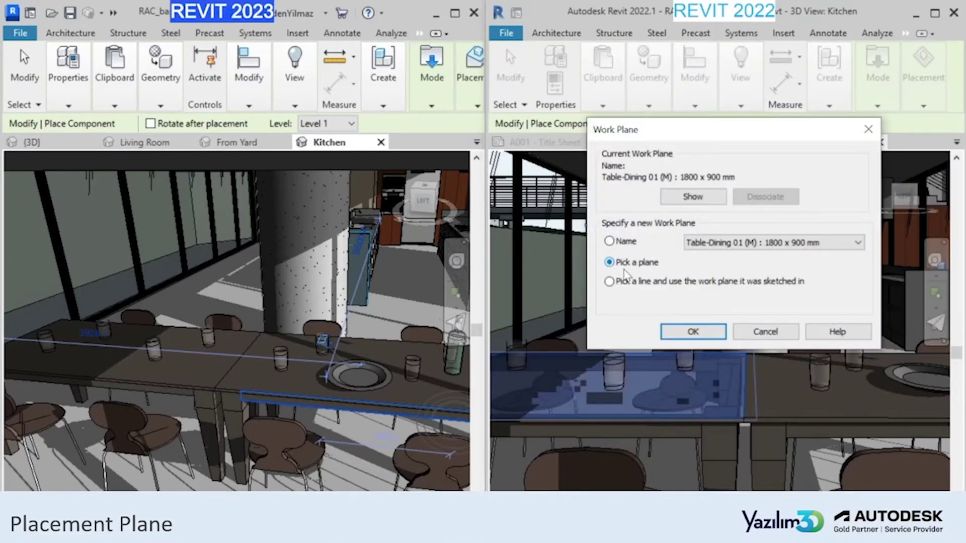
click(690, 330)
click(655, 392)
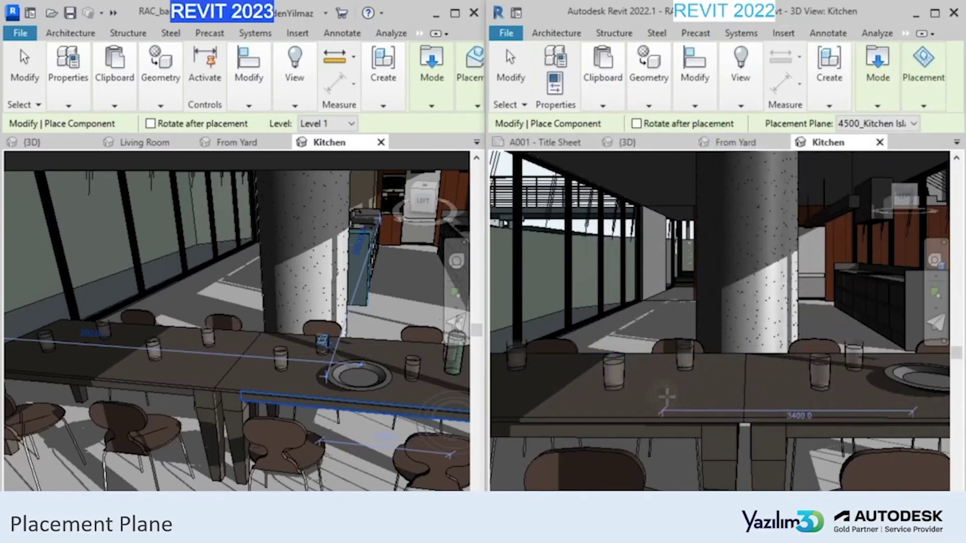
scroll(663, 454, up, 2)
scroll(614, 403, up, 2)
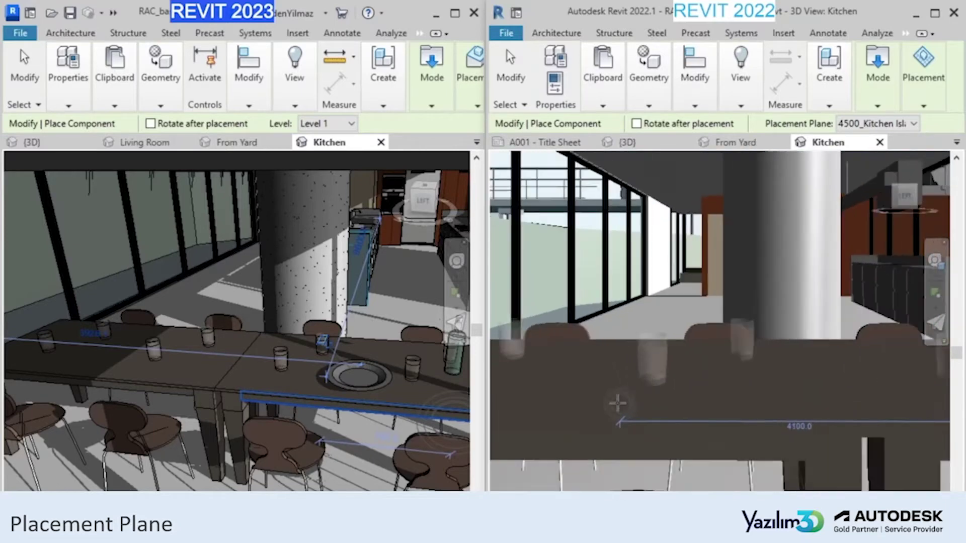
scroll(553, 326, up, 2)
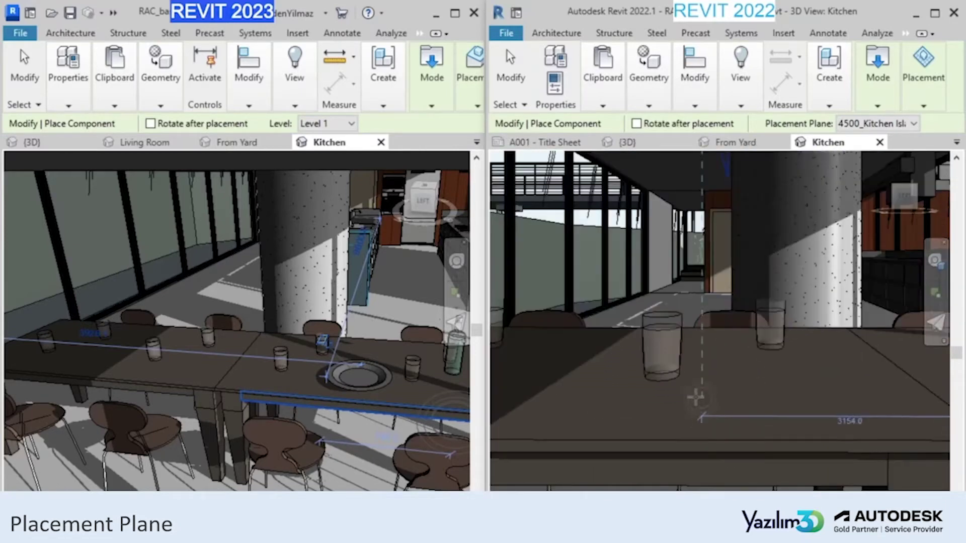
In Revit 2022, specify Table-Dining 01 as the named work plane
click(912, 123)
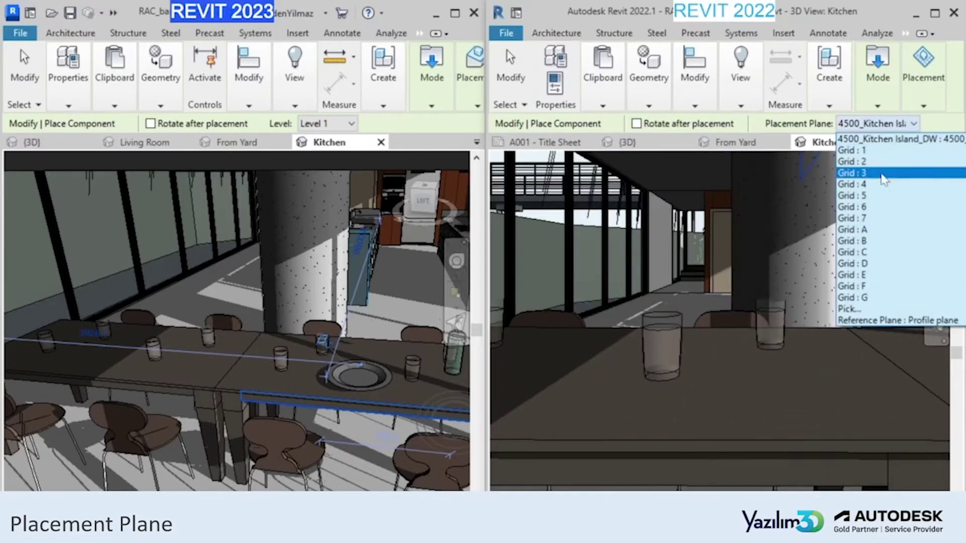
click(902, 310)
click(735, 244)
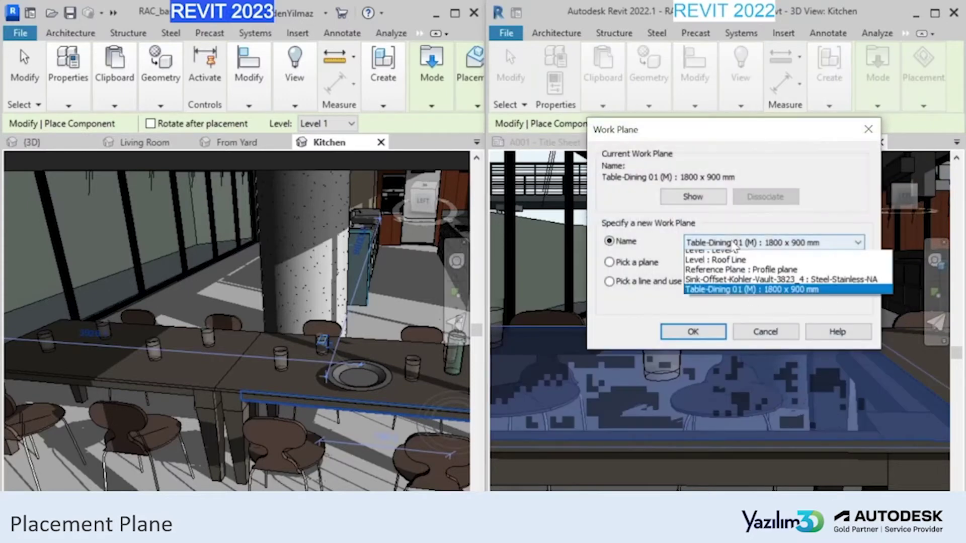
click(752, 481)
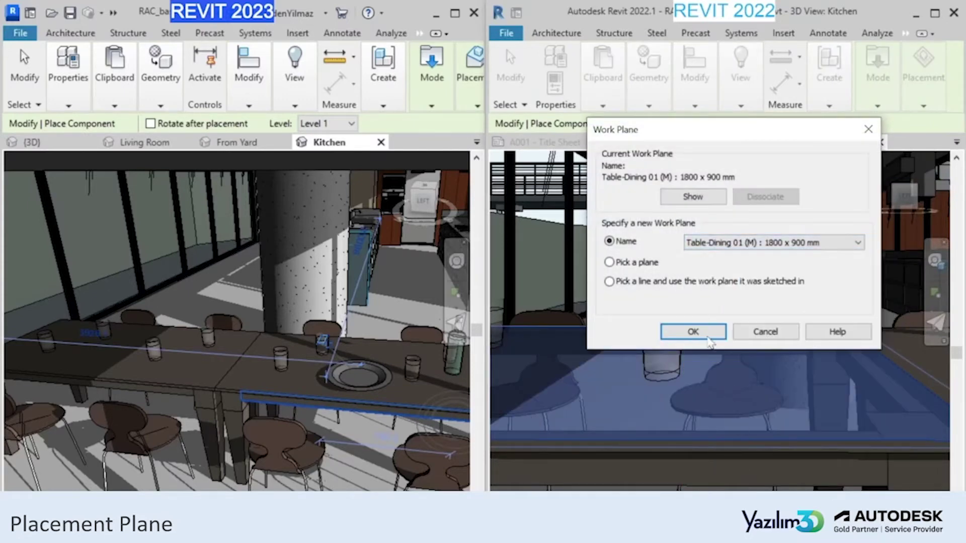
click(693, 332)
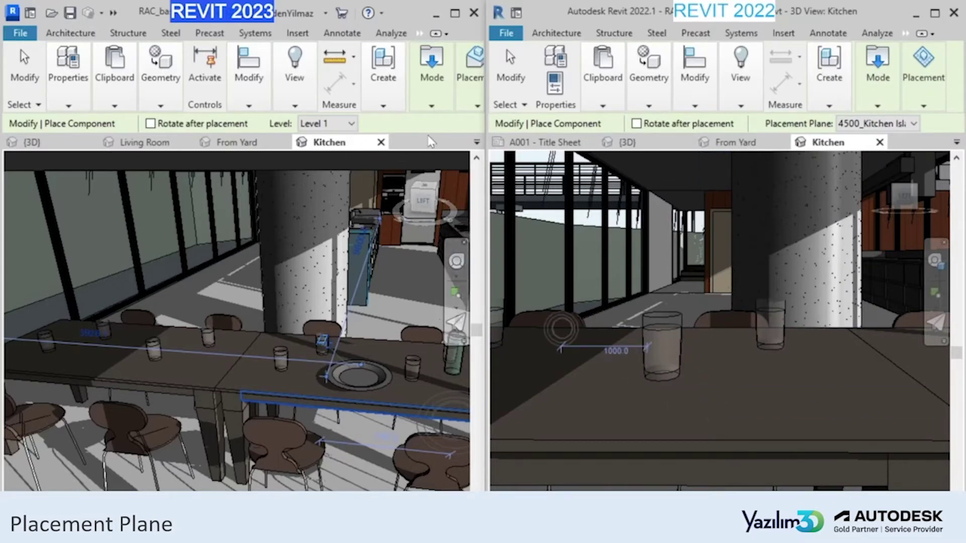
mouse_move(252, 302)
shift+middle_down()
mouse_move(207, 346)
mouse_move(181, 352)
shift+middle_up()
In Revit 2023, place a dinner plate on the Table-Dining 01 table top using Place on Work Plane
click(470, 80)
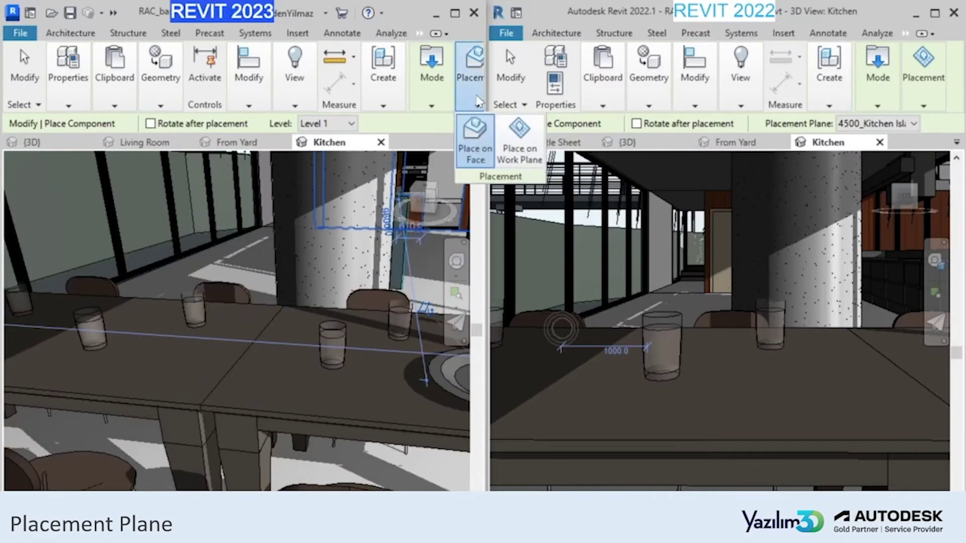
click(520, 154)
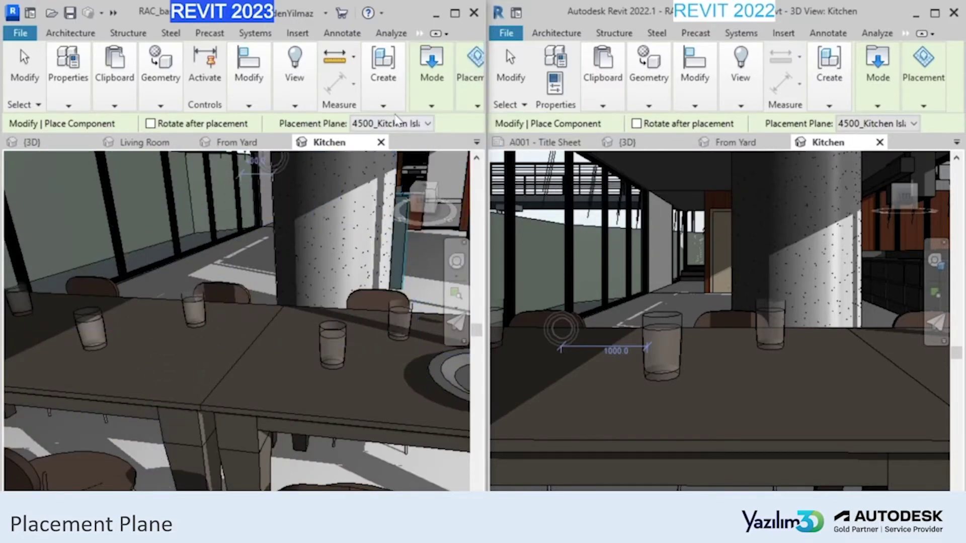
click(399, 123)
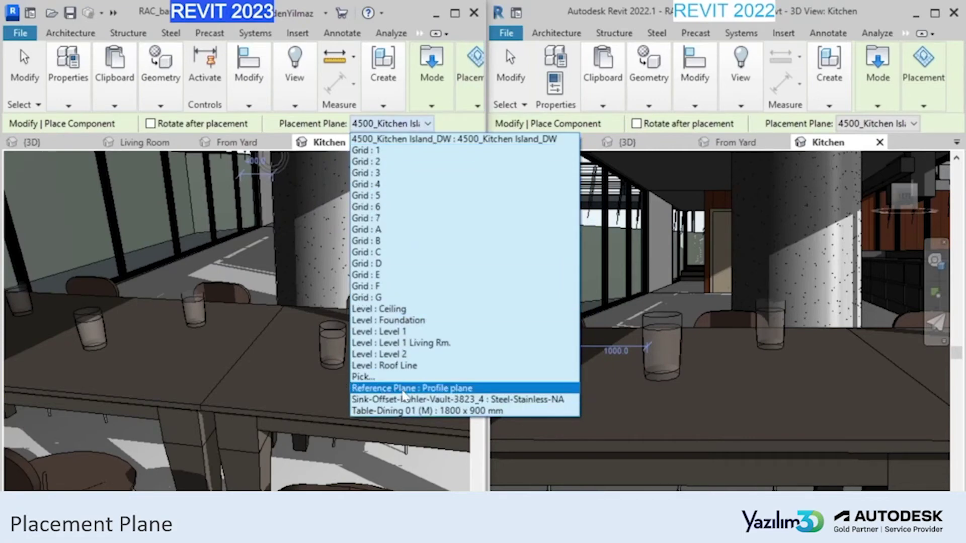
click(379, 377)
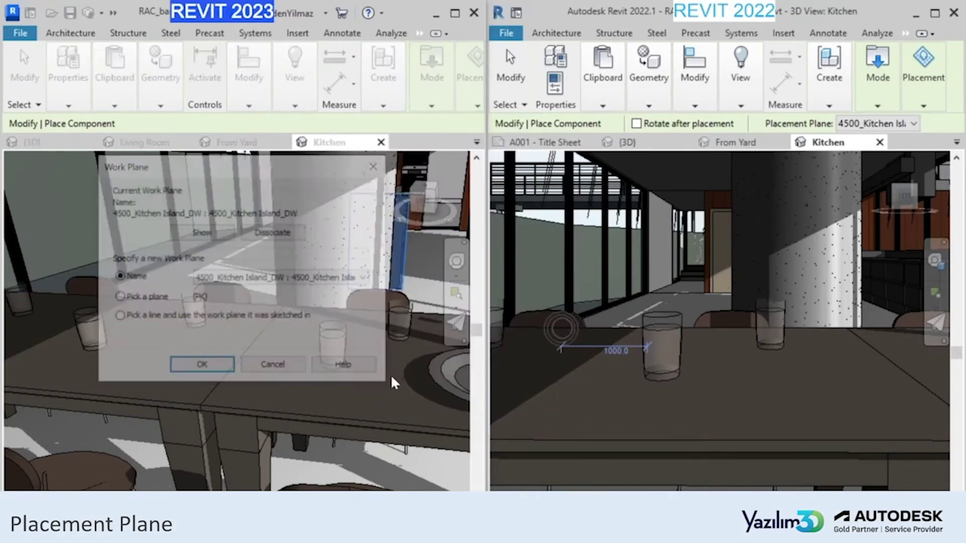
click(142, 301)
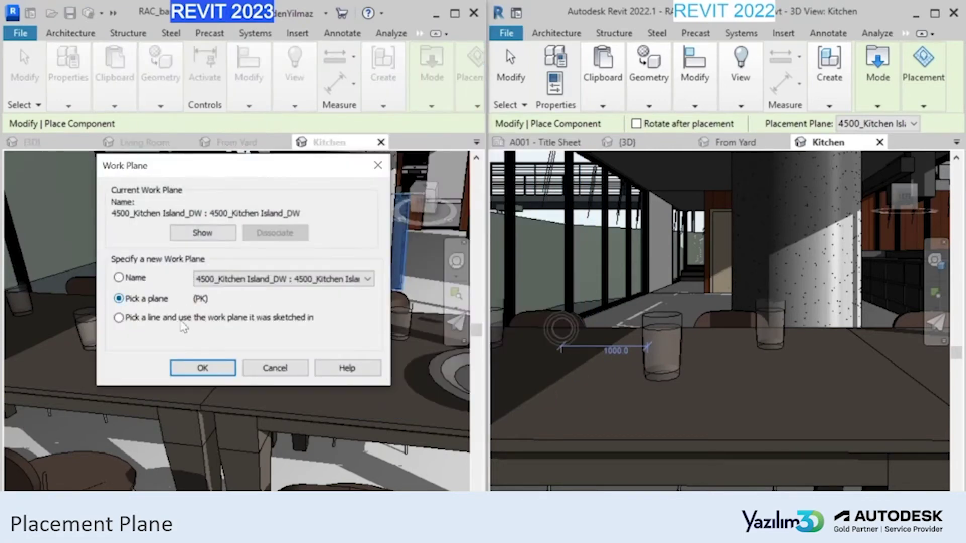
click(203, 368)
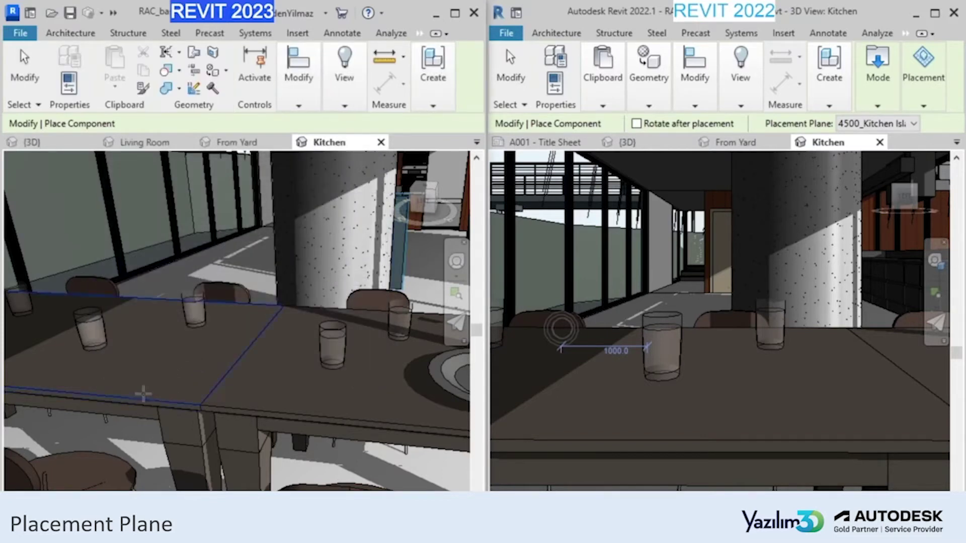
click(142, 390)
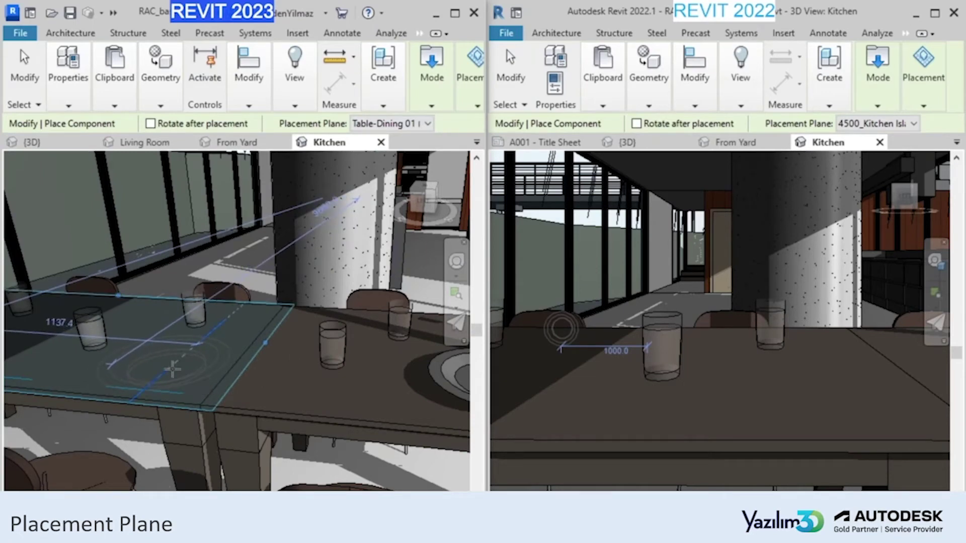
click(164, 363)
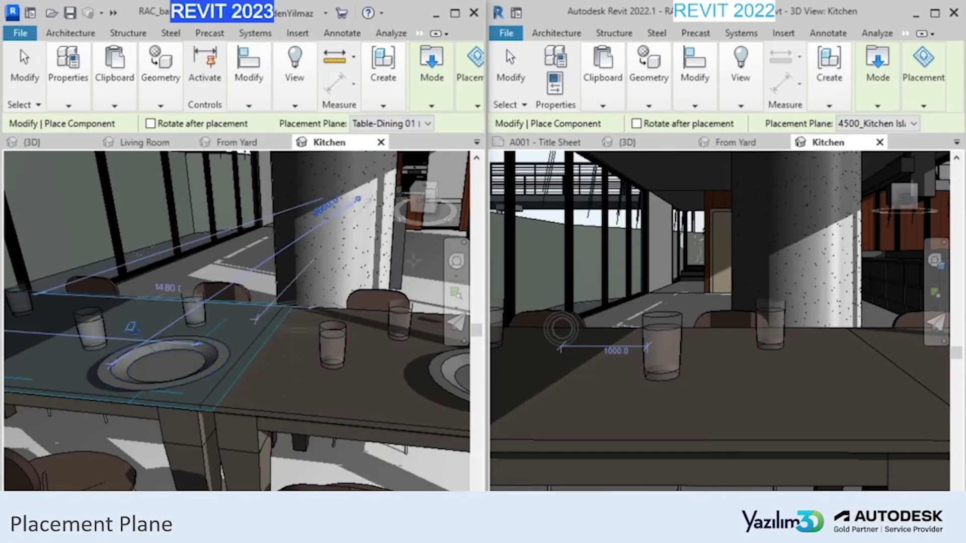
click(392, 124)
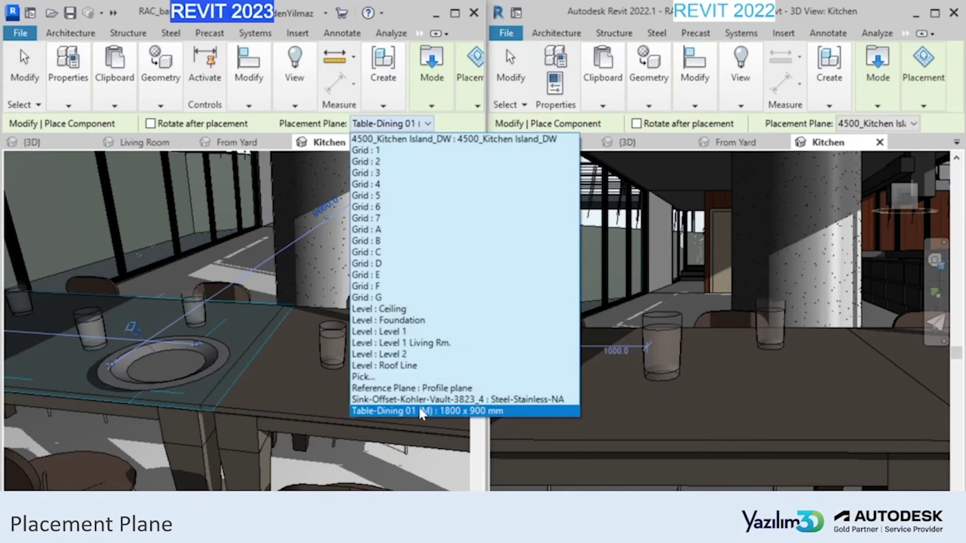
click(383, 123)
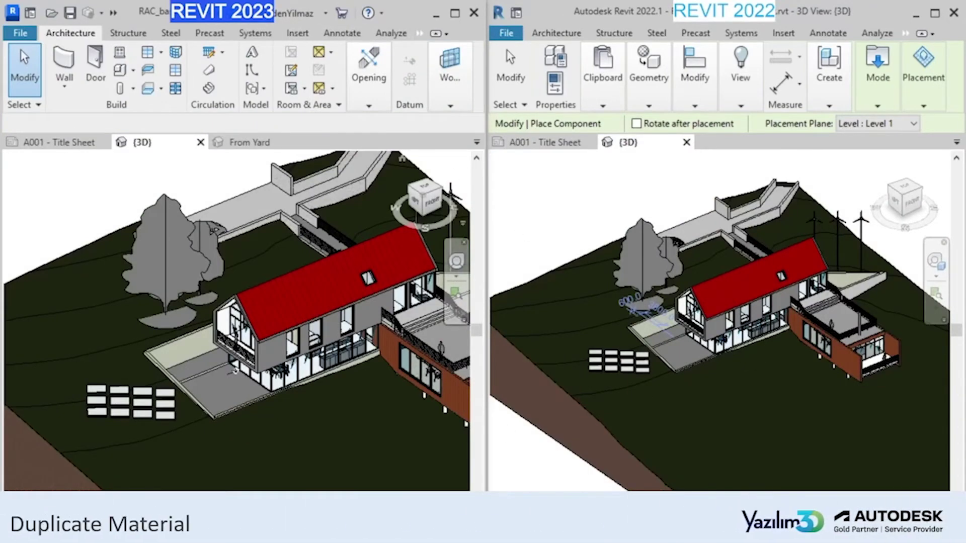
Switch both windows to the Manage tools and open Revit 2022's Material Browser
click(419, 32)
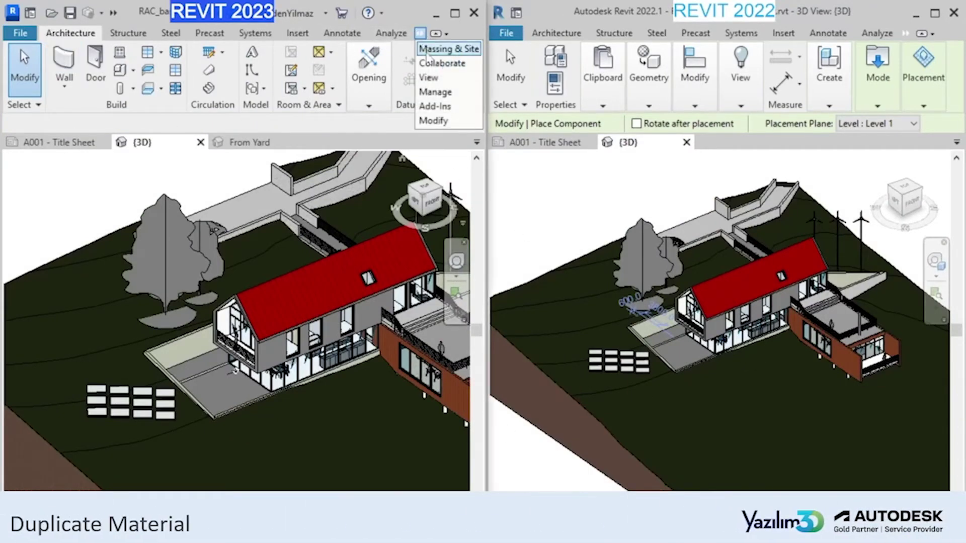
click(434, 92)
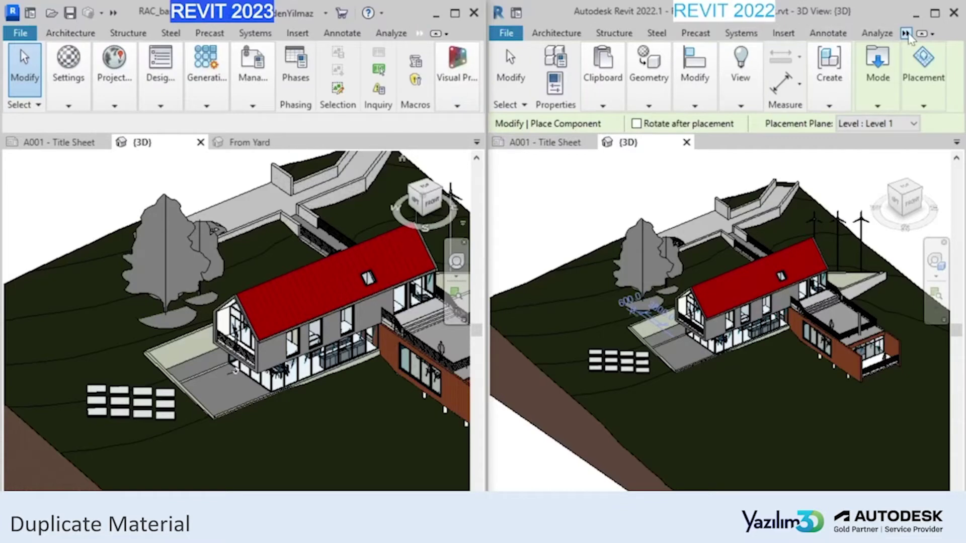
click(905, 33)
click(895, 92)
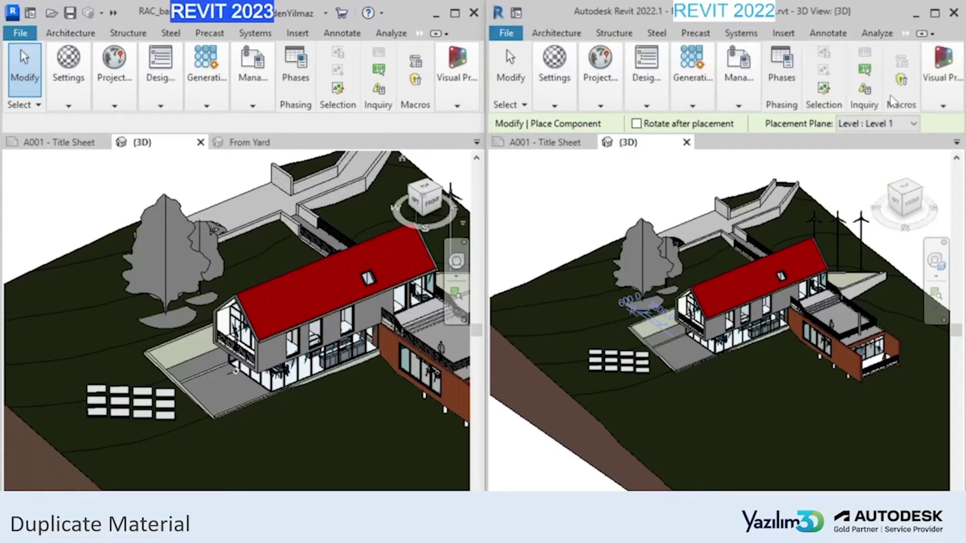
click(551, 92)
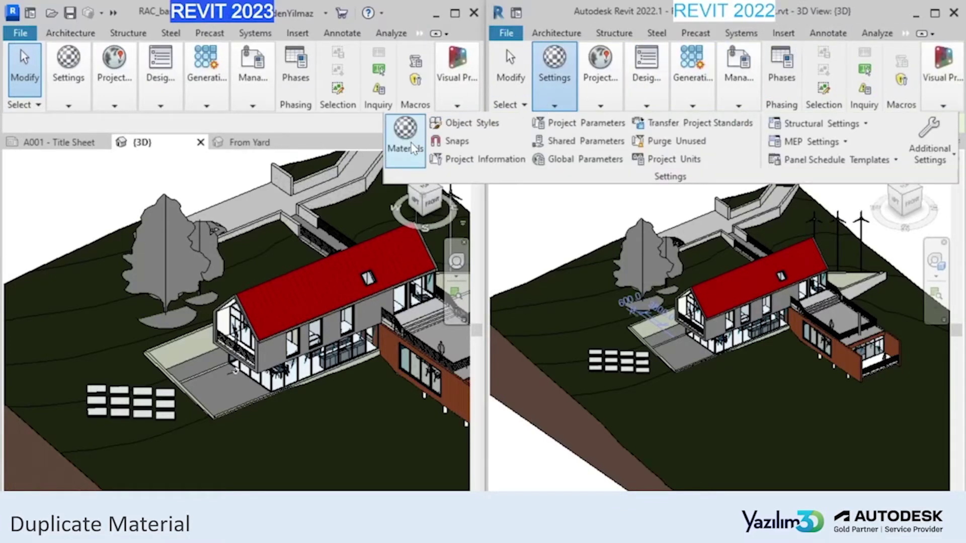
click(421, 159)
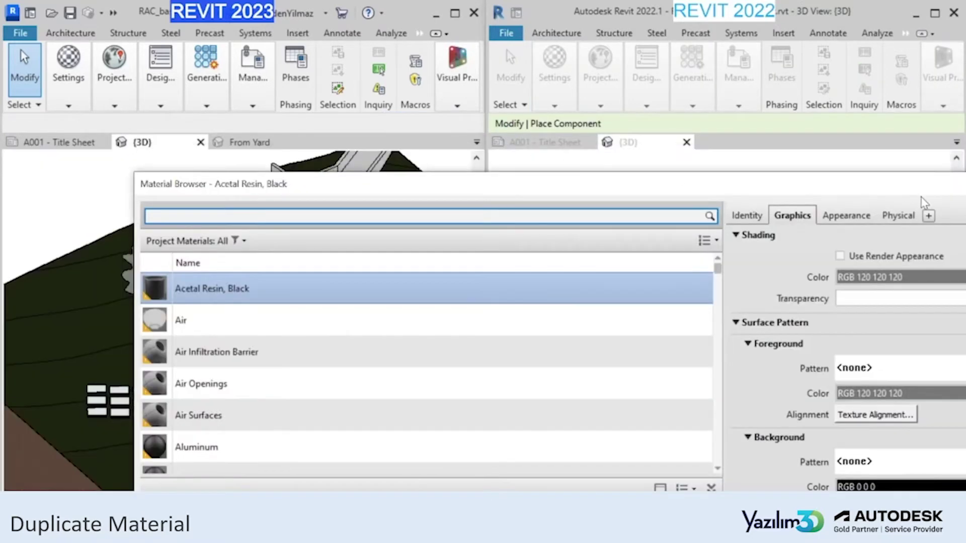
mouse_move(140, 187)
mouse_down()
mouse_move(749, 196)
mouse_move(563, 69)
mouse_up()
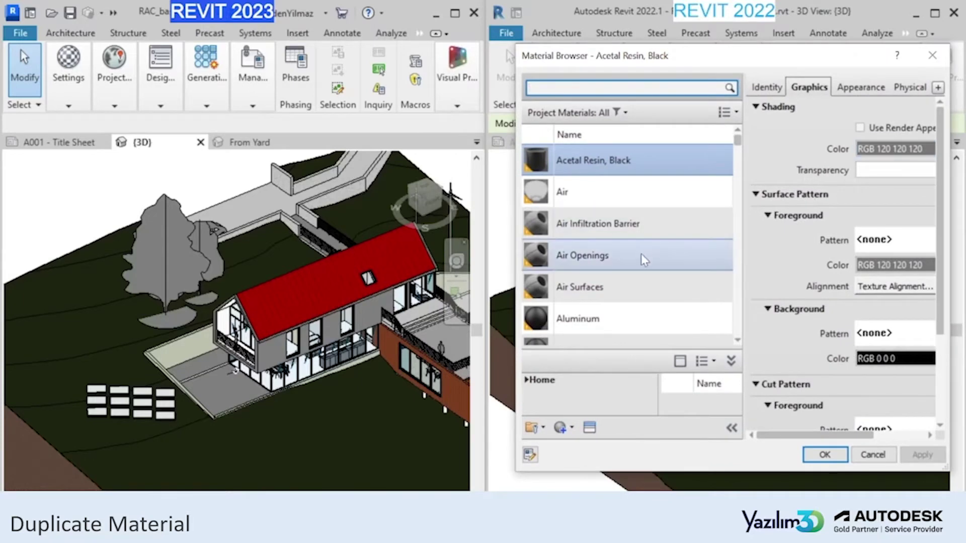
Duplicate the Air material in Revit 2022, accepting the name Air(1)
click(579, 194)
right_click(581, 198)
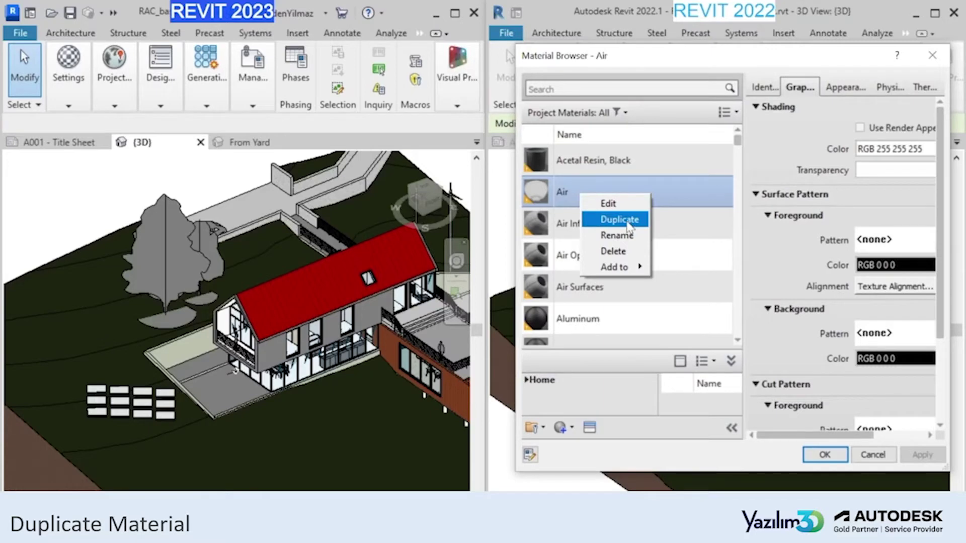
click(629, 228)
click(654, 285)
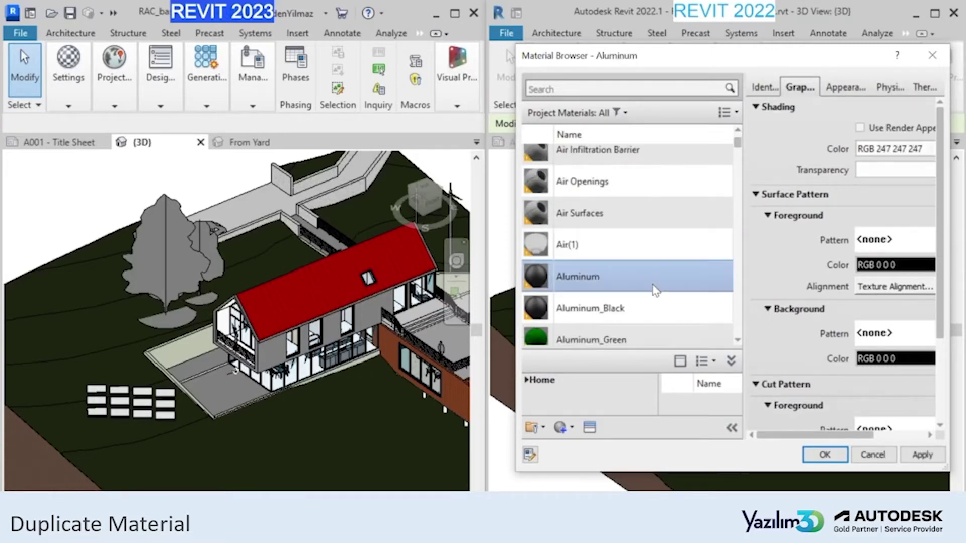
Inspect Air(1)'s appearance asset, then open Revit 2023's project materials
click(656, 245)
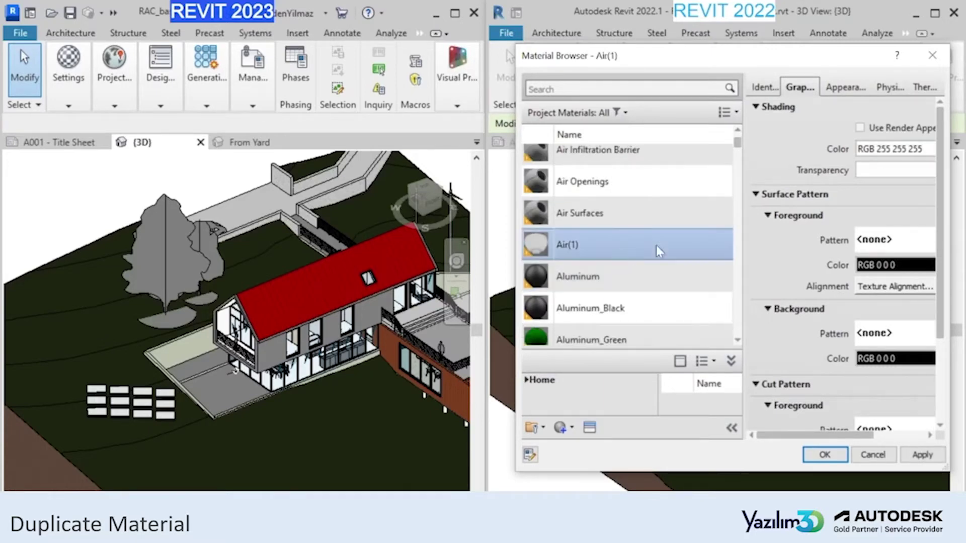
click(843, 95)
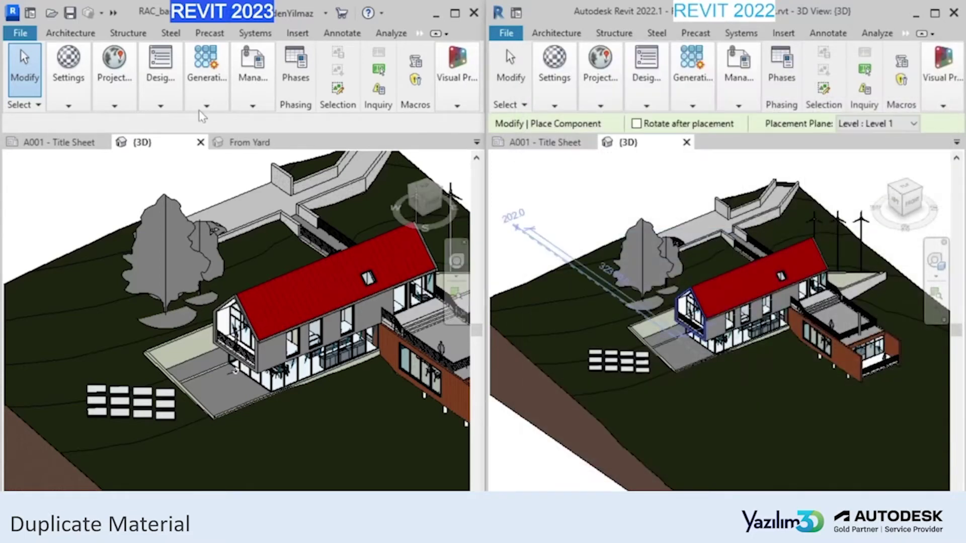
click(114, 93)
click(68, 103)
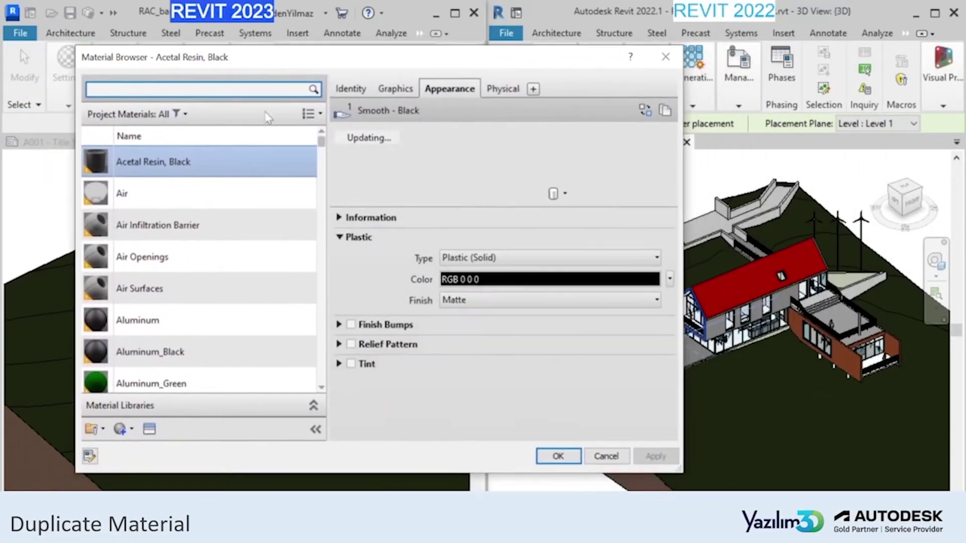
In Revit 2023, duplicate Air with Duplicate Material and Assets to create Air(1)
right_click(145, 201)
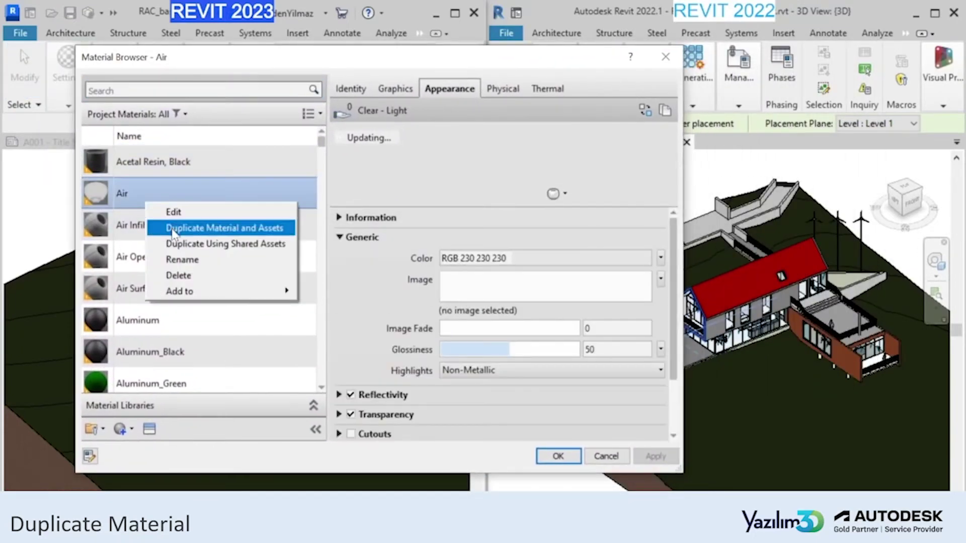
click(250, 231)
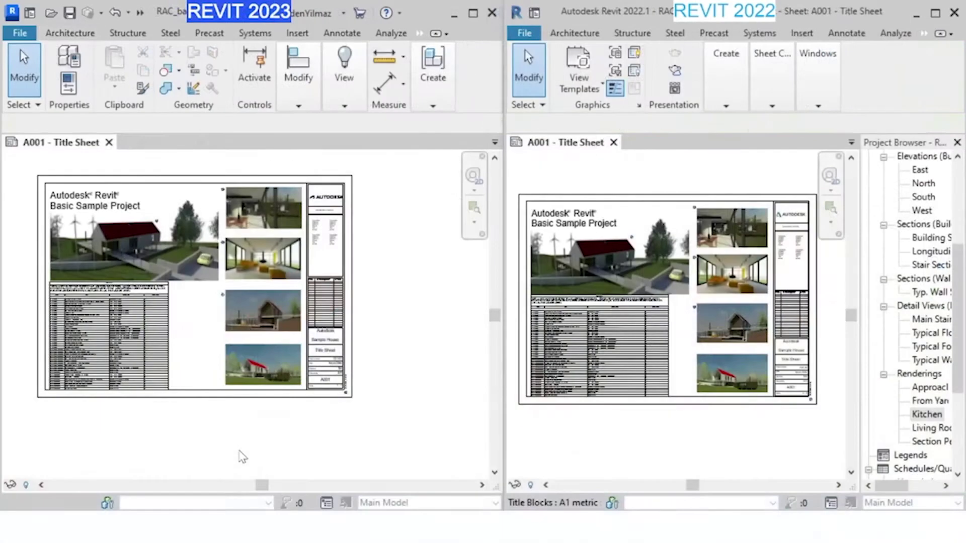
Delete the Kitchen rendering viewport from Revit 2022's sheet A001
scroll(722, 226, up, 2)
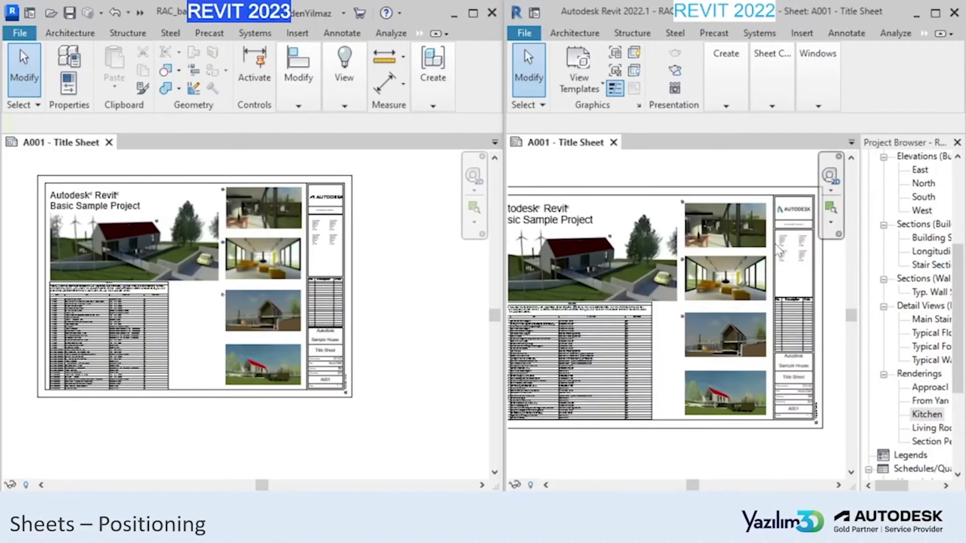
scroll(722, 226, up, 5)
scroll(689, 257, down, 3)
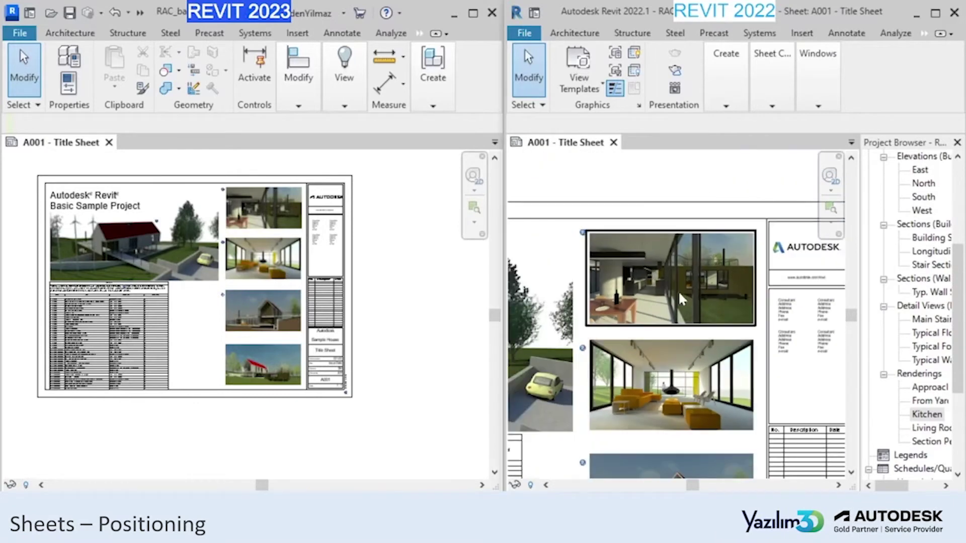
click(677, 288)
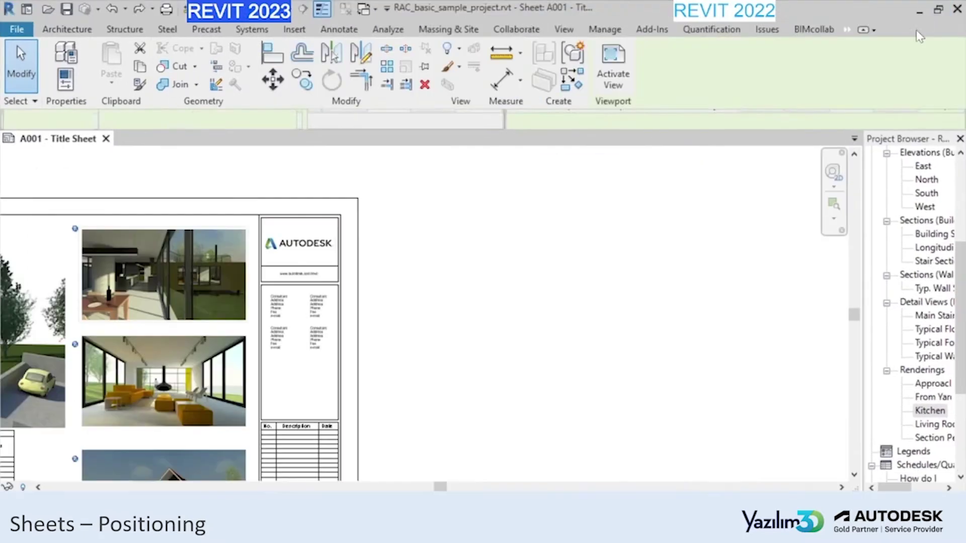
click(935, 13)
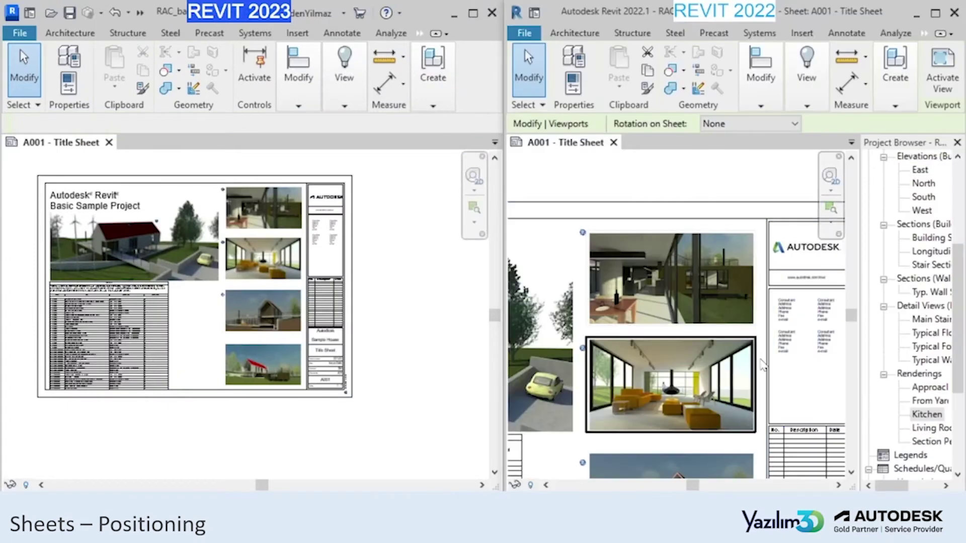
scroll(671, 252, down, 3)
scroll(674, 317, down, 2)
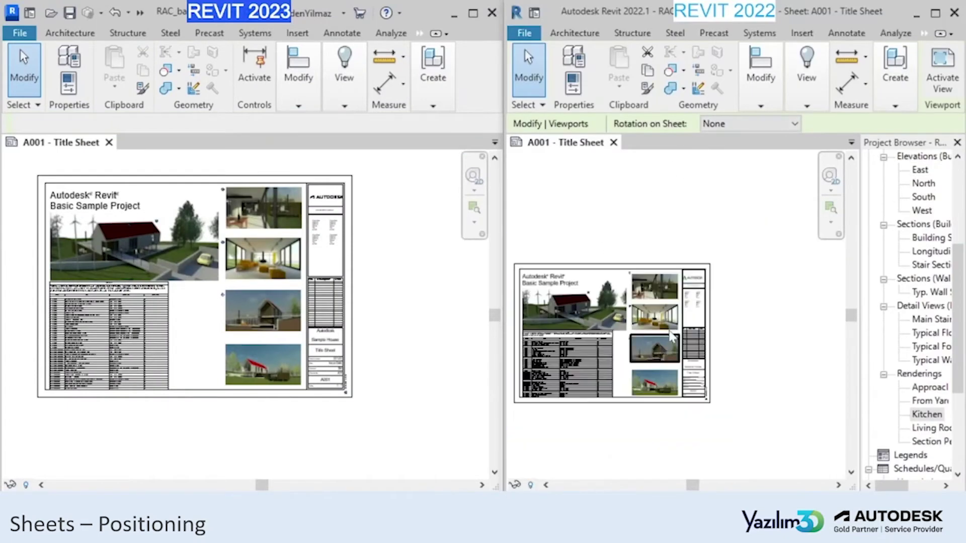
scroll(673, 317, up, 1)
scroll(805, 243, down, 2)
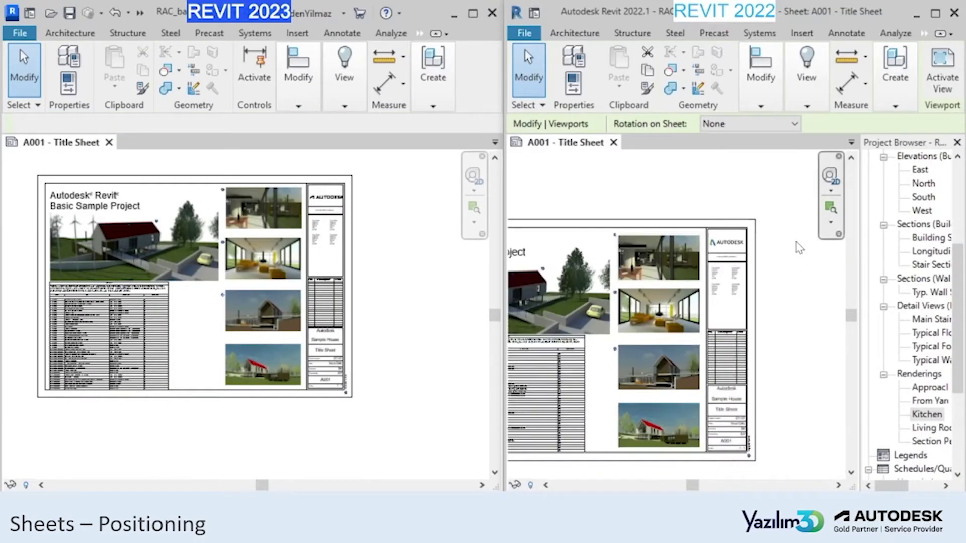
key(Delete)
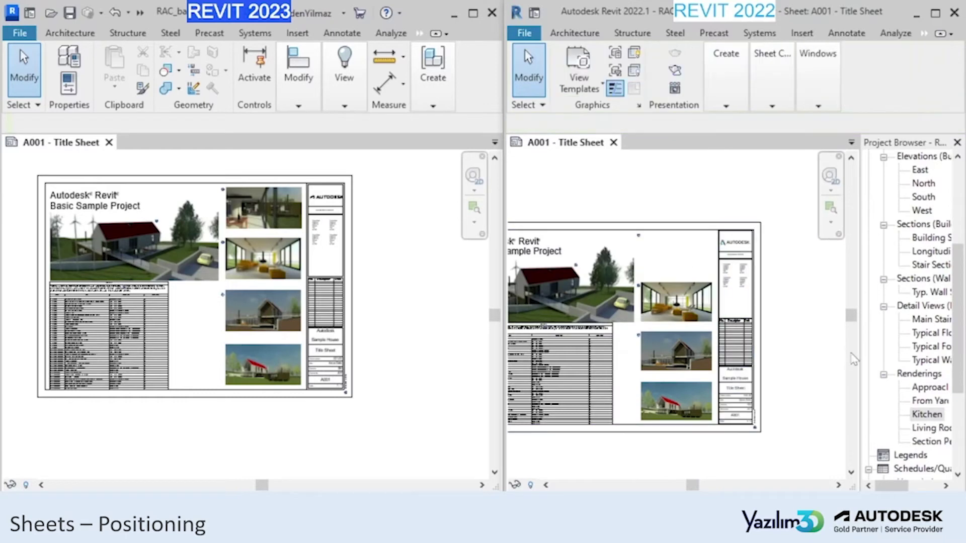
Place the Section Perspective view in the sheet's top-right slot
scroll(918, 353, up, 1)
scroll(921, 322, up, 5)
scroll(924, 287, up, 5)
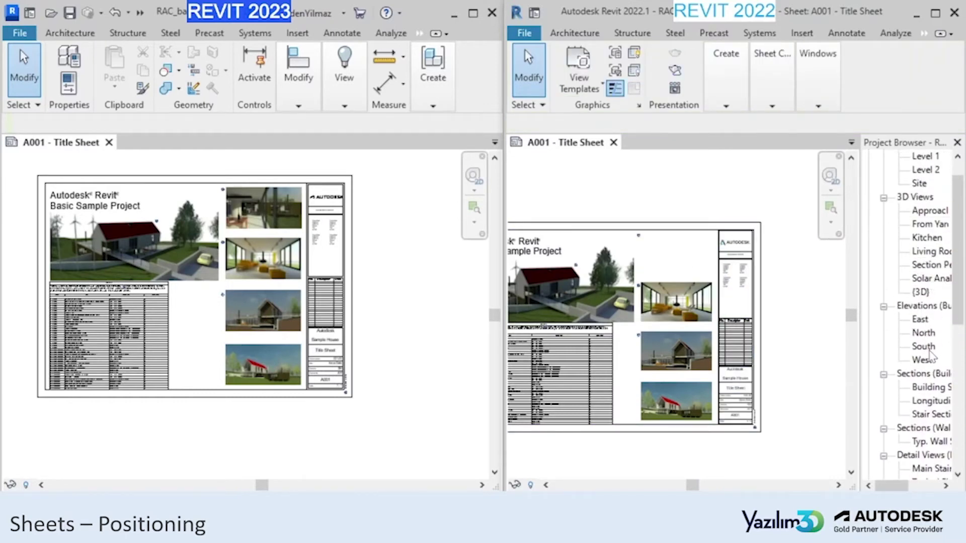
scroll(929, 356, down, 2)
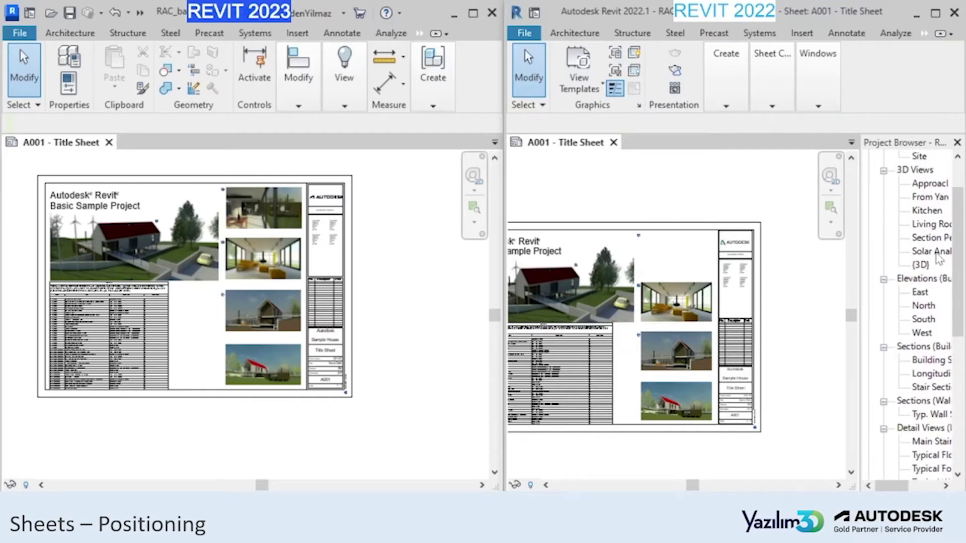
scroll(939, 259, up, 4)
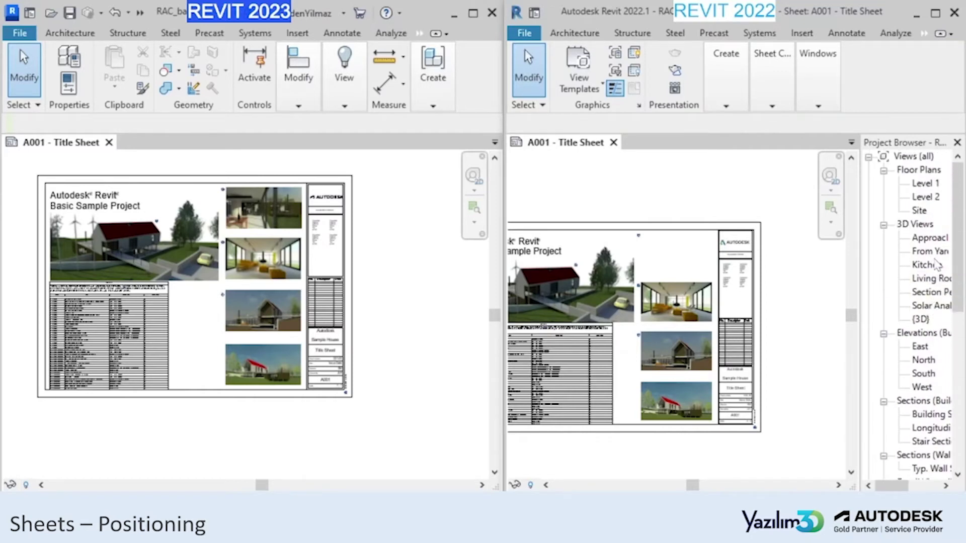
click(935, 251)
click(938, 306)
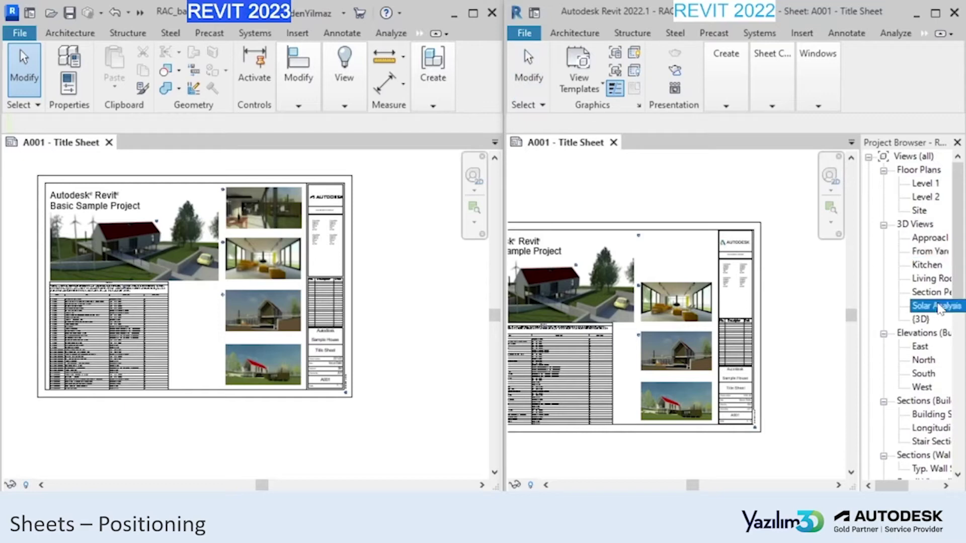
click(928, 278)
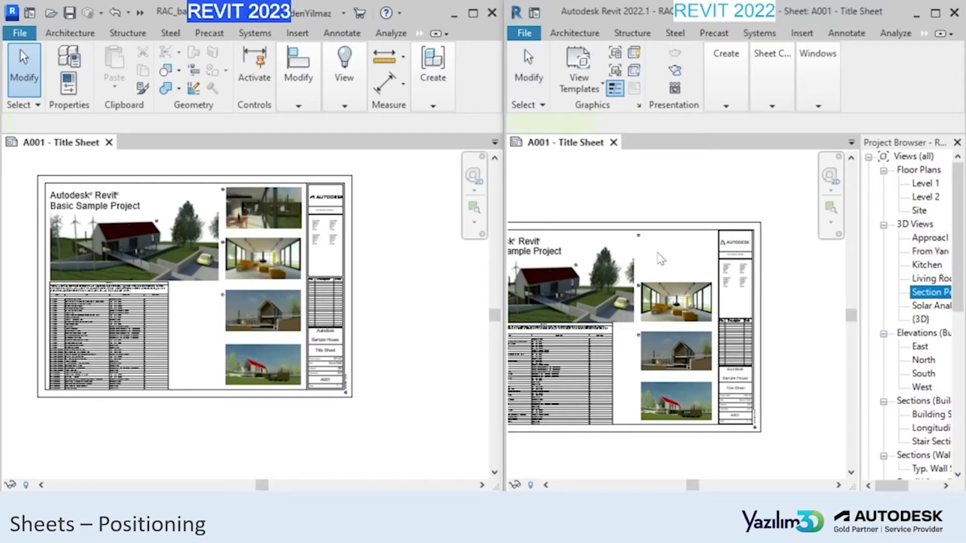
click(661, 259)
Delete the Section Perspective viewport from Revit 2022's sheet A001
scroll(661, 260, up, 3)
scroll(663, 261, up, 2)
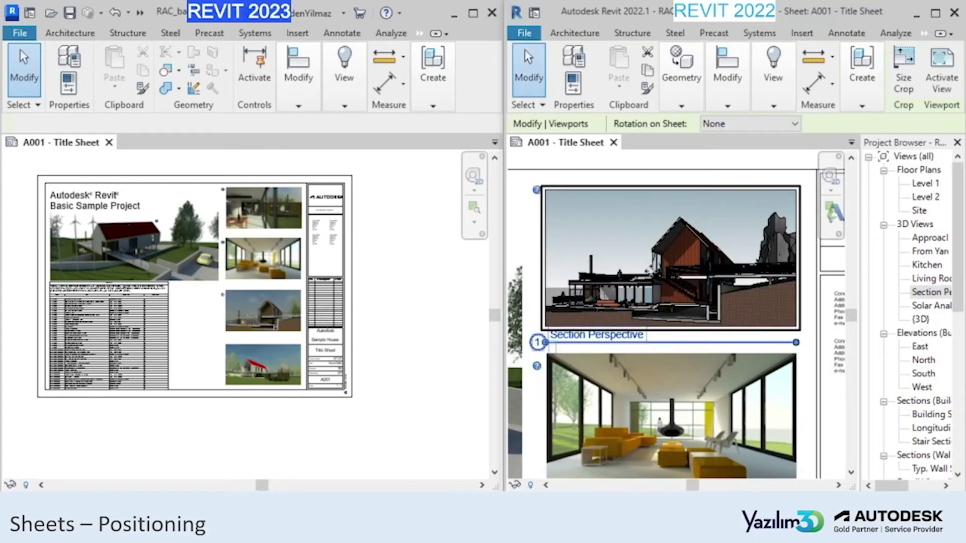
scroll(679, 274, down, 4)
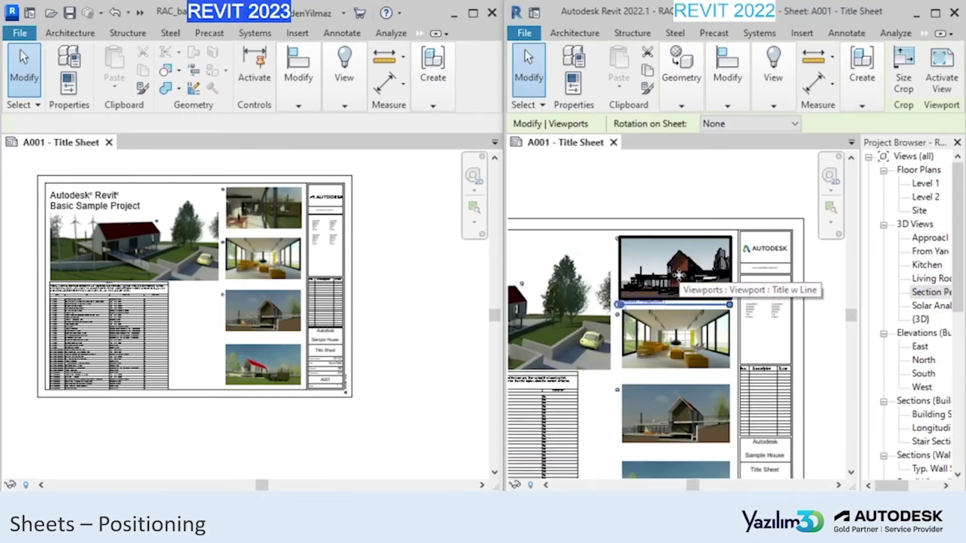
click(814, 338)
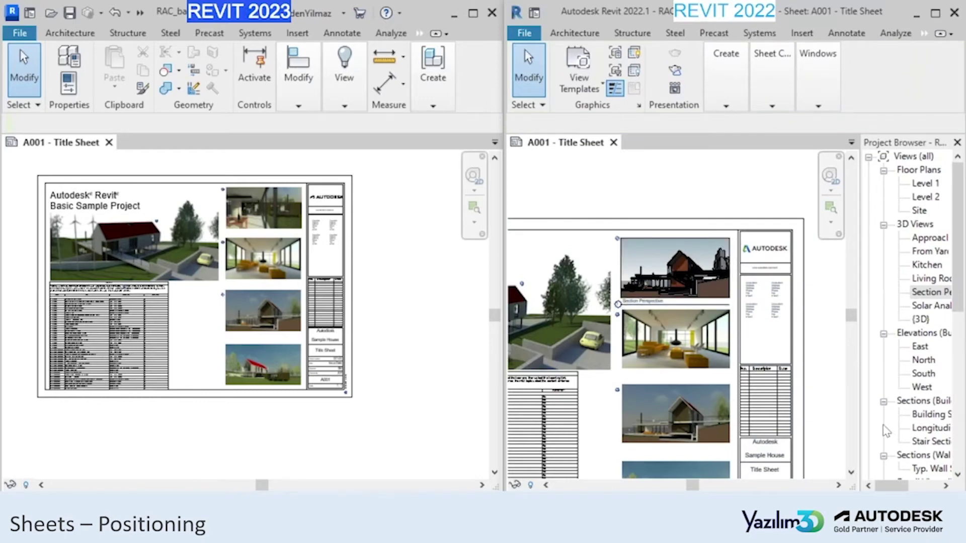
click(653, 301)
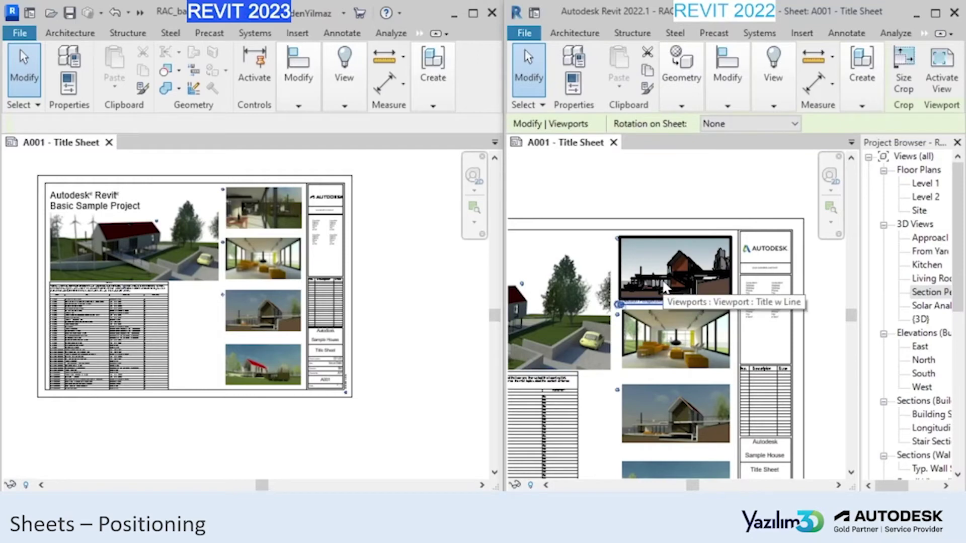
key(Delete)
Try dragging Living Room onto the sheet and dismiss the already-placed warning
scroll(908, 307, down, 2)
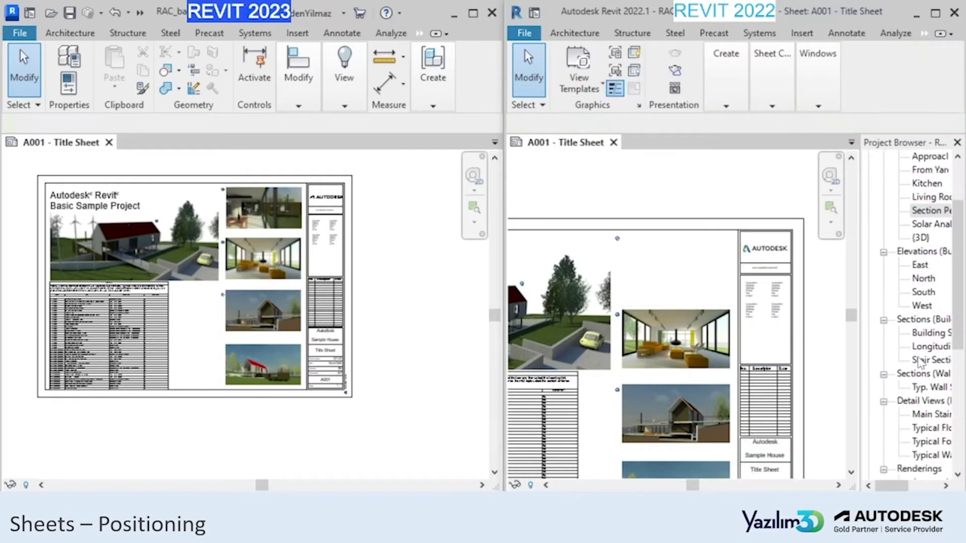
scroll(920, 327, down, 2)
scroll(935, 342, down, 1)
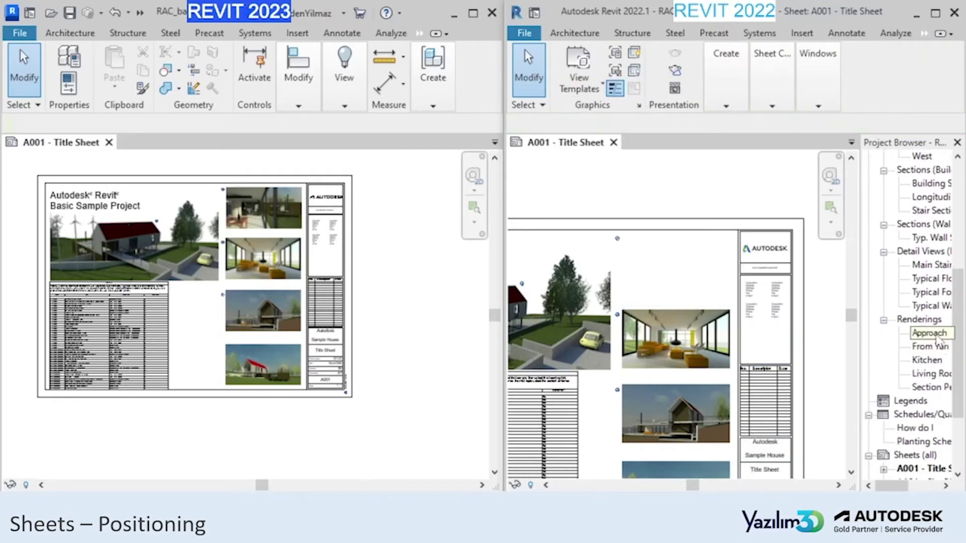
drag(929, 373, 654, 260)
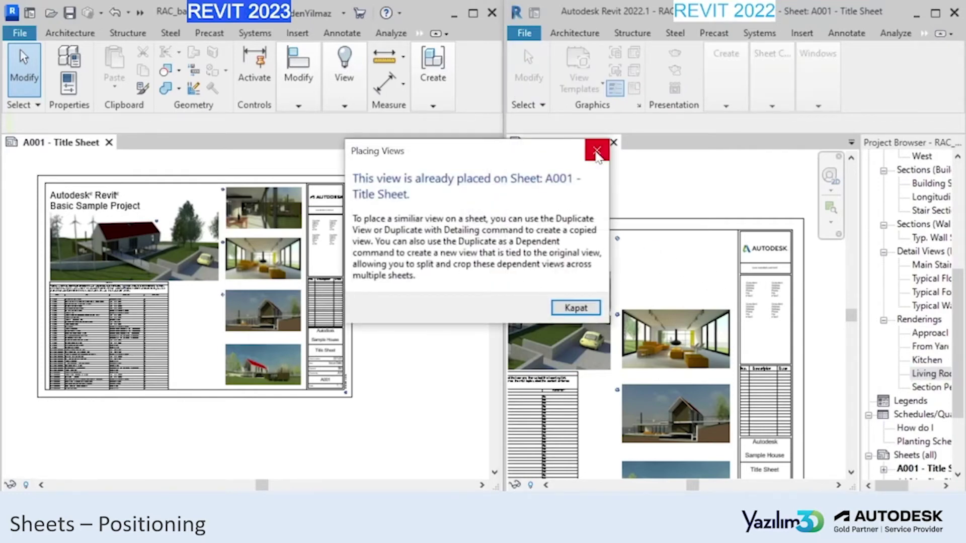
click(597, 151)
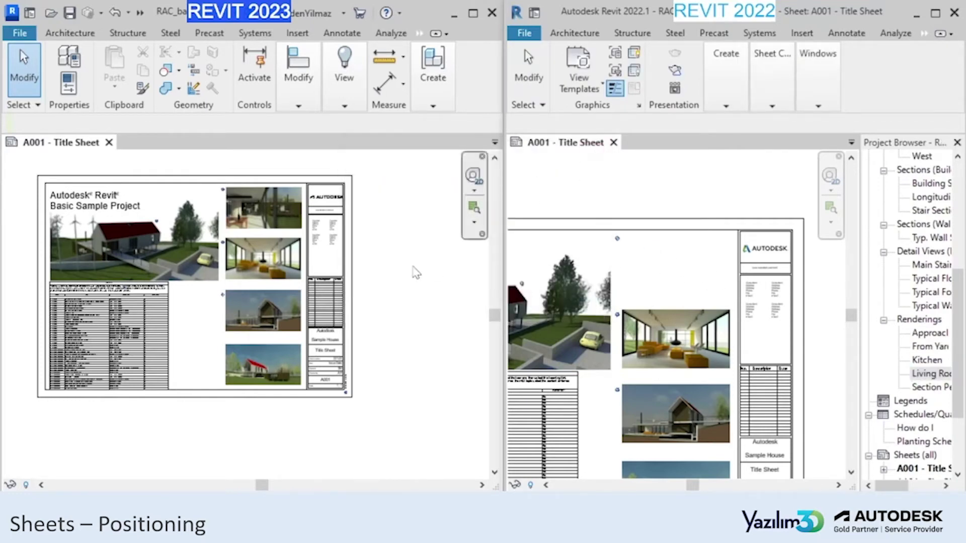
scroll(254, 210, up, 2)
scroll(250, 211, up, 1)
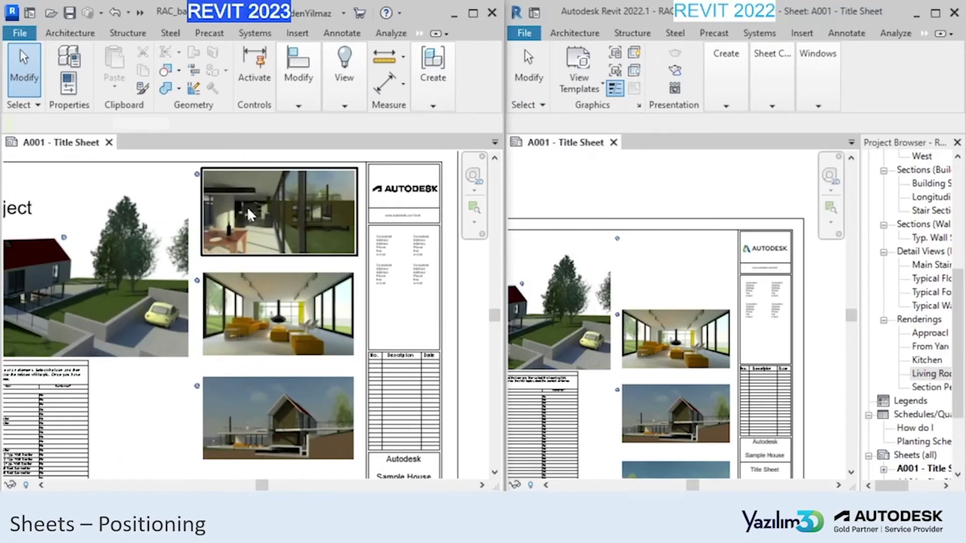
Swap Revit 2023's top sheet viewport to 3D View: Living Room
click(249, 213)
click(488, 100)
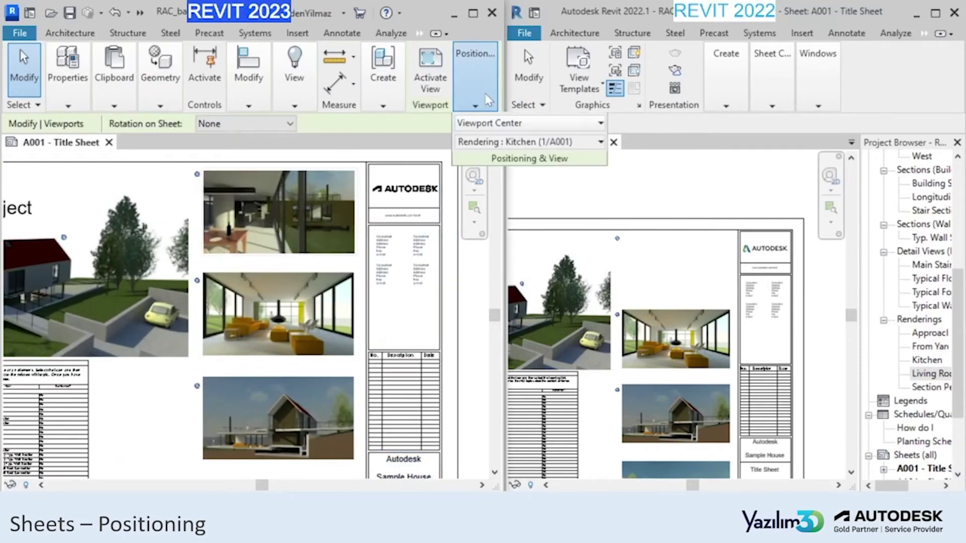
click(502, 143)
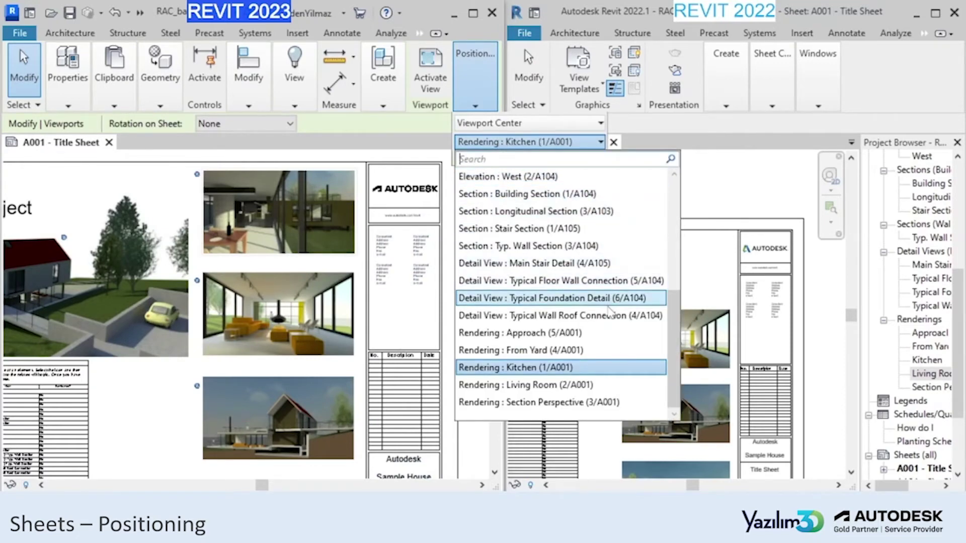
scroll(586, 401, up, 5)
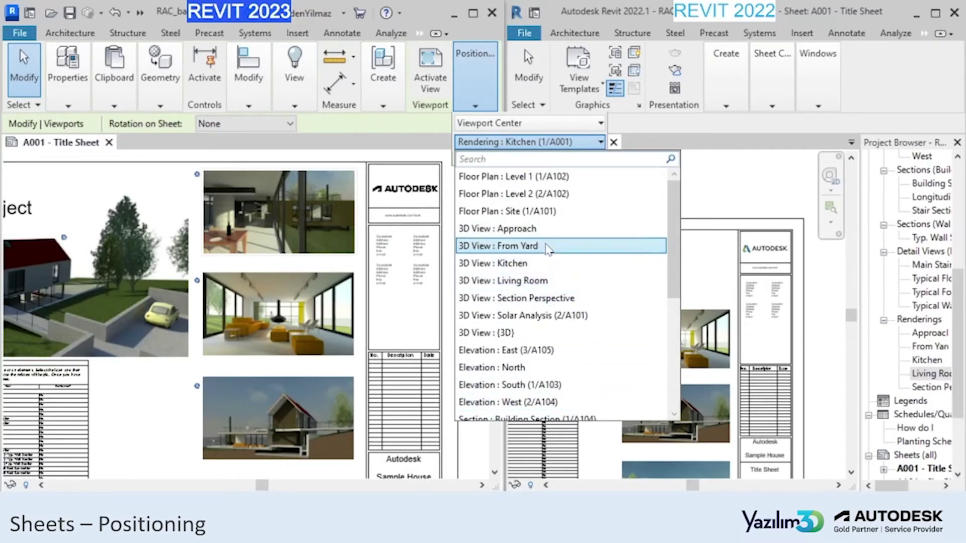
click(553, 281)
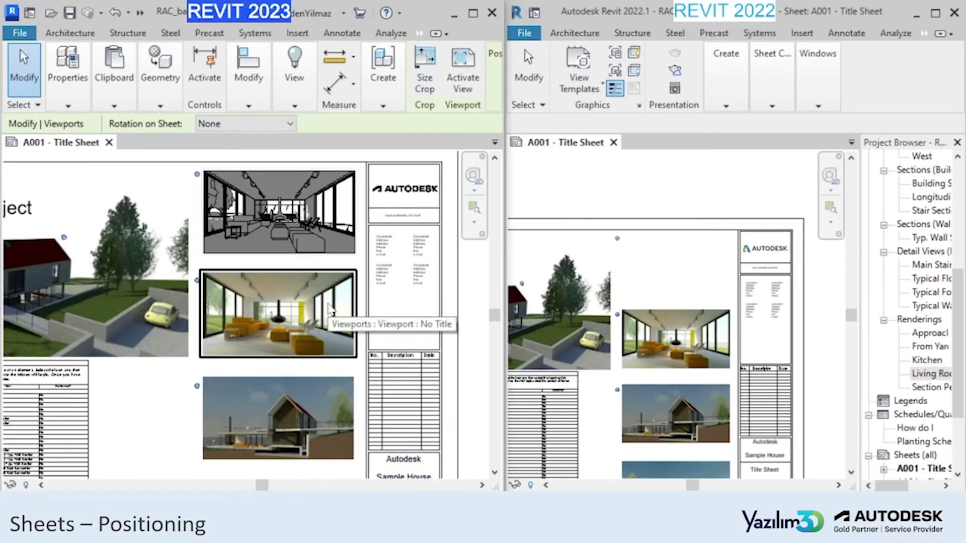
Swap the top viewport back to Rendering: Kitchen
click(492, 80)
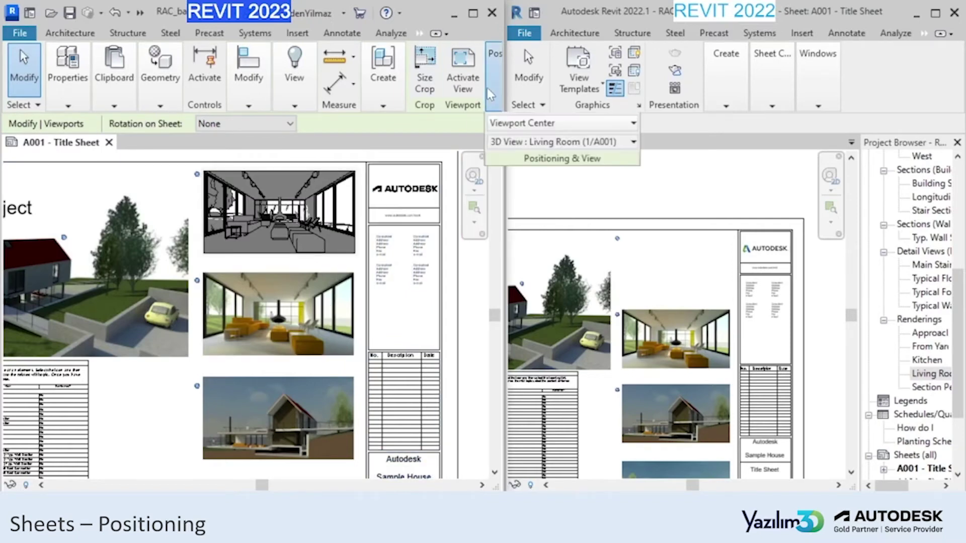
click(518, 144)
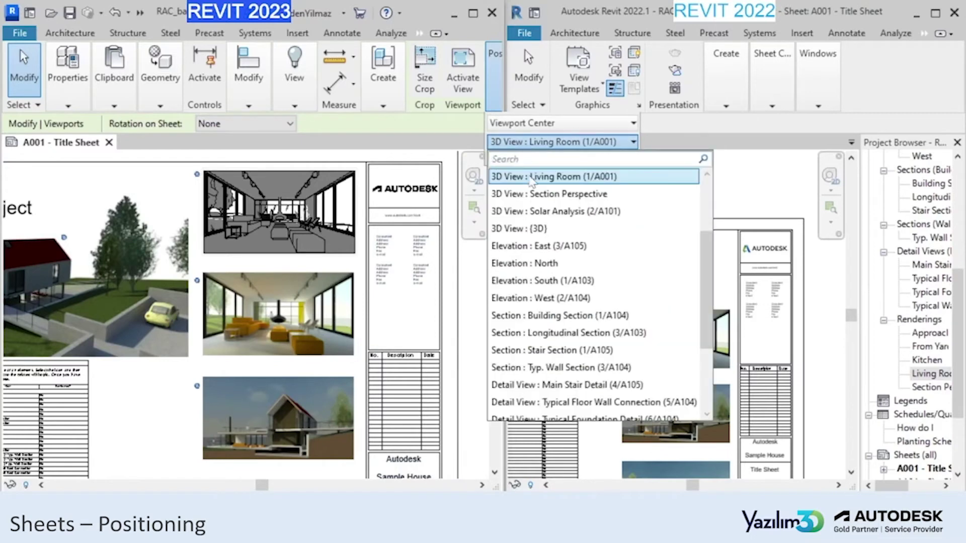
scroll(527, 259, down, 3)
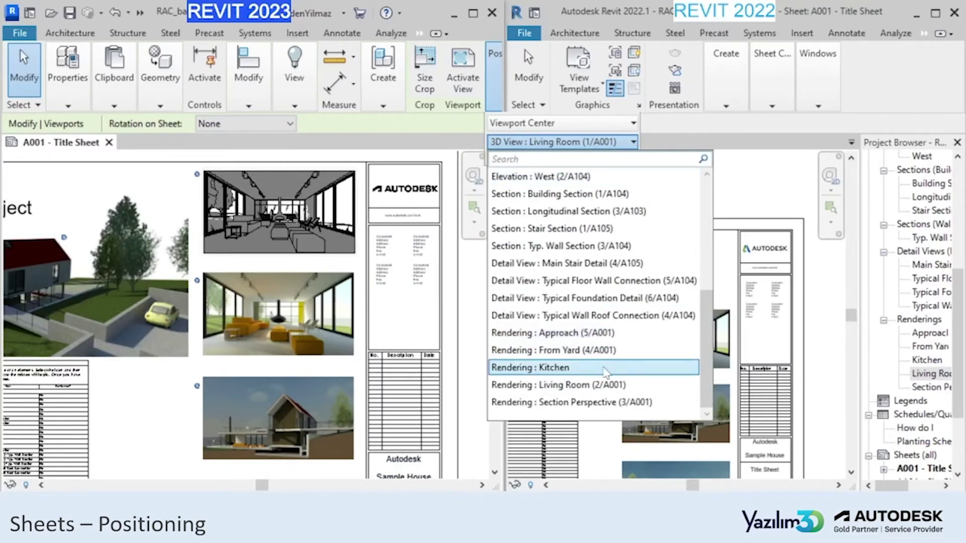
click(617, 368)
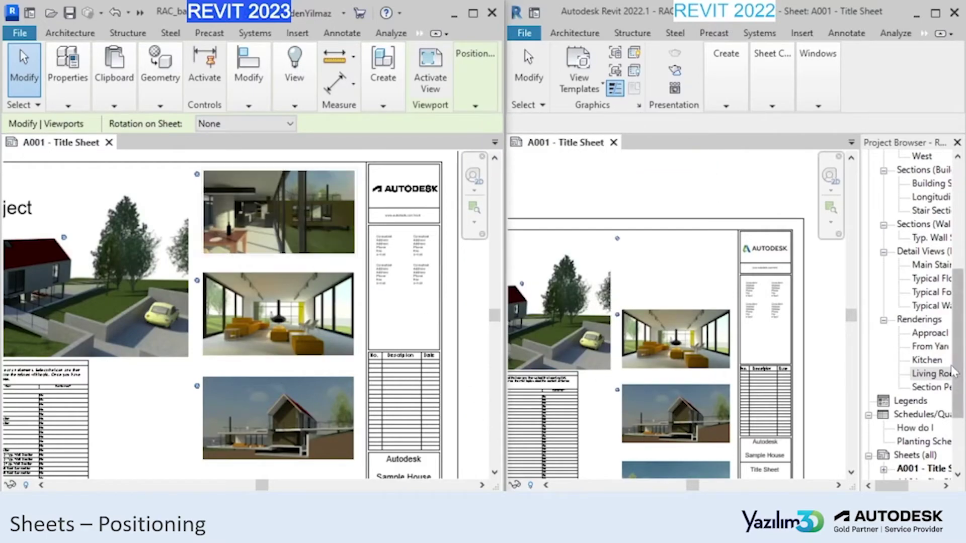
Show the Properties palette in Revit 2022 and compare the oven family's parameters with 2023
click(936, 361)
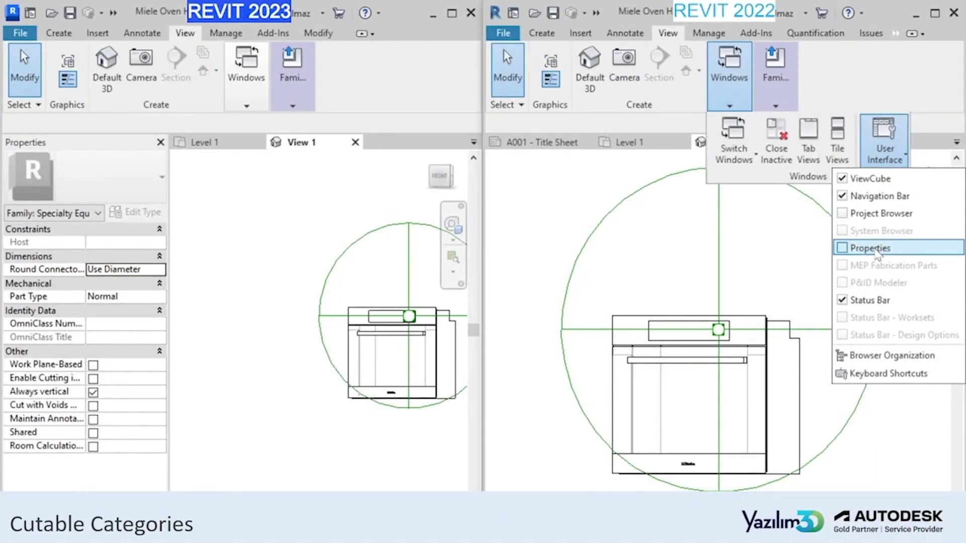
click(875, 249)
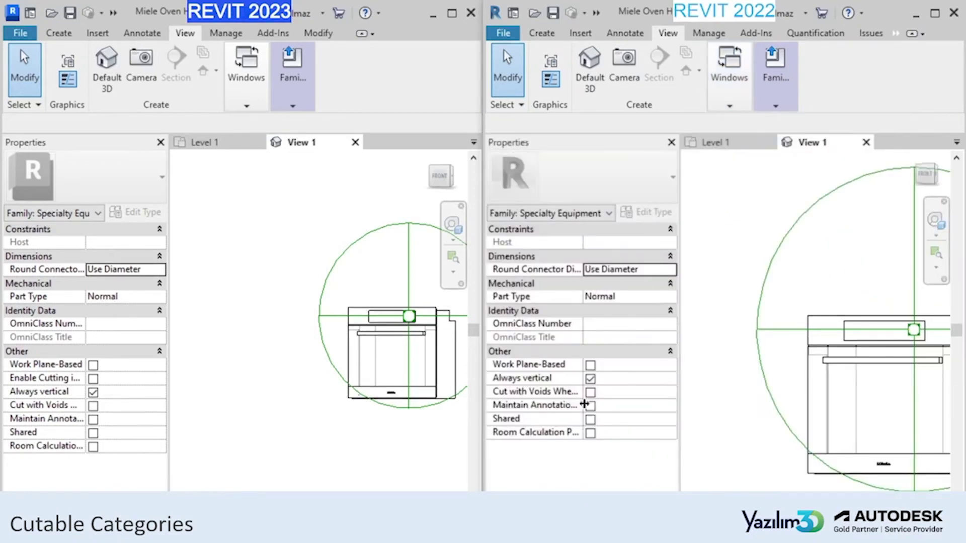
scroll(736, 388, down, 2)
scroll(780, 407, up, 3)
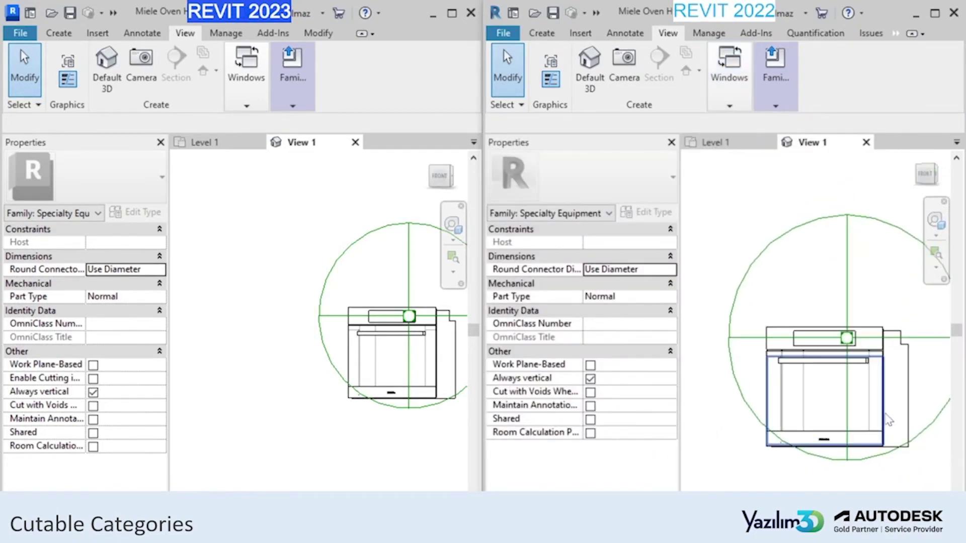
scroll(815, 428, down, 1)
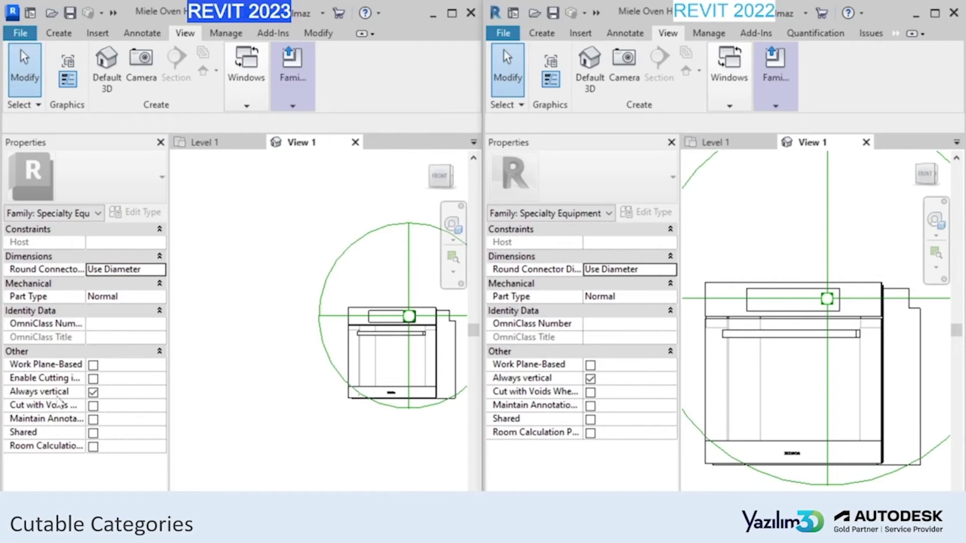
Enable Cutting in Section for the oven family and reload it into both projects, overwriting the old version
click(93, 379)
click(292, 62)
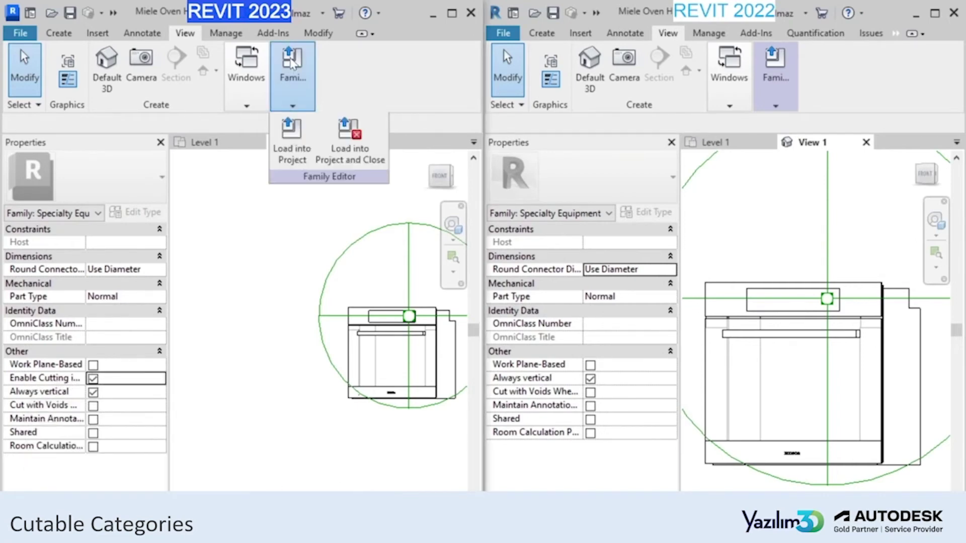
click(292, 146)
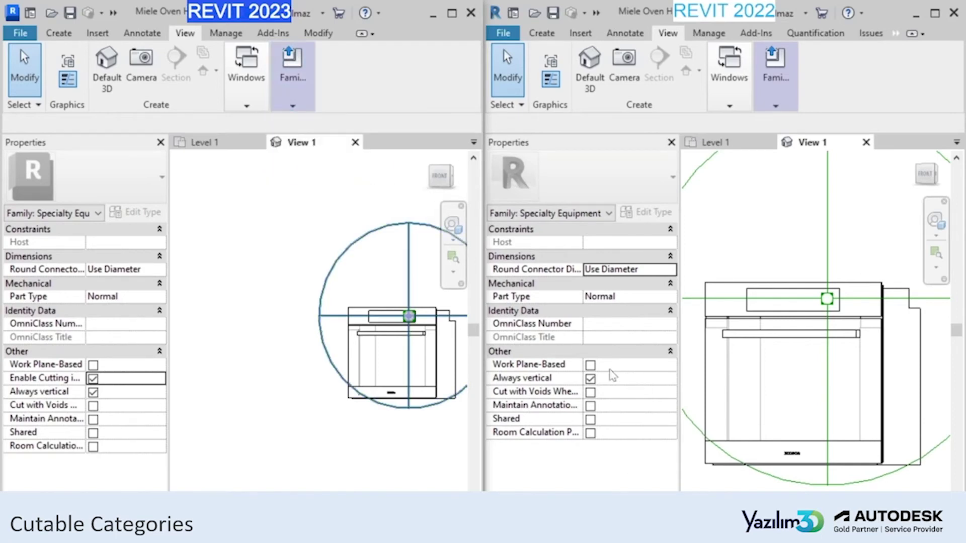
click(292, 62)
click(291, 135)
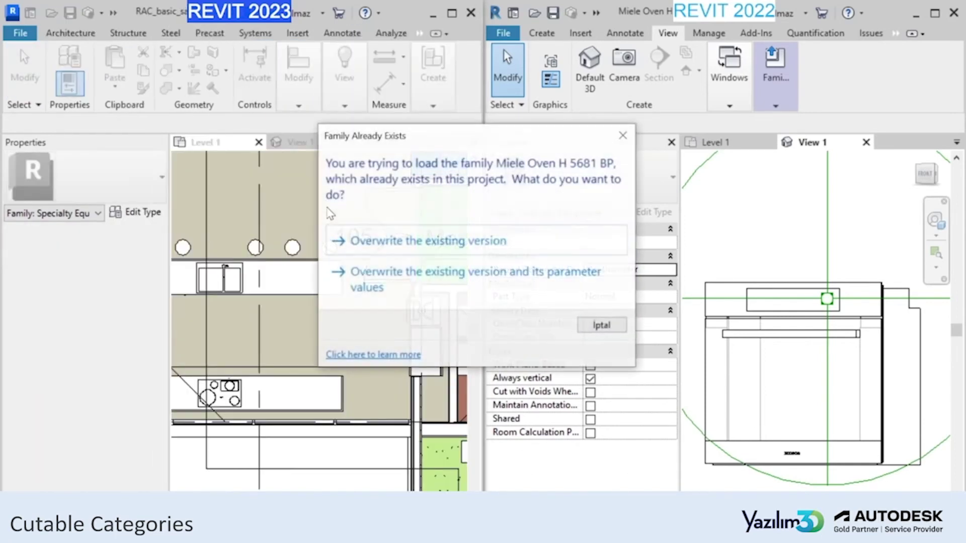
click(413, 247)
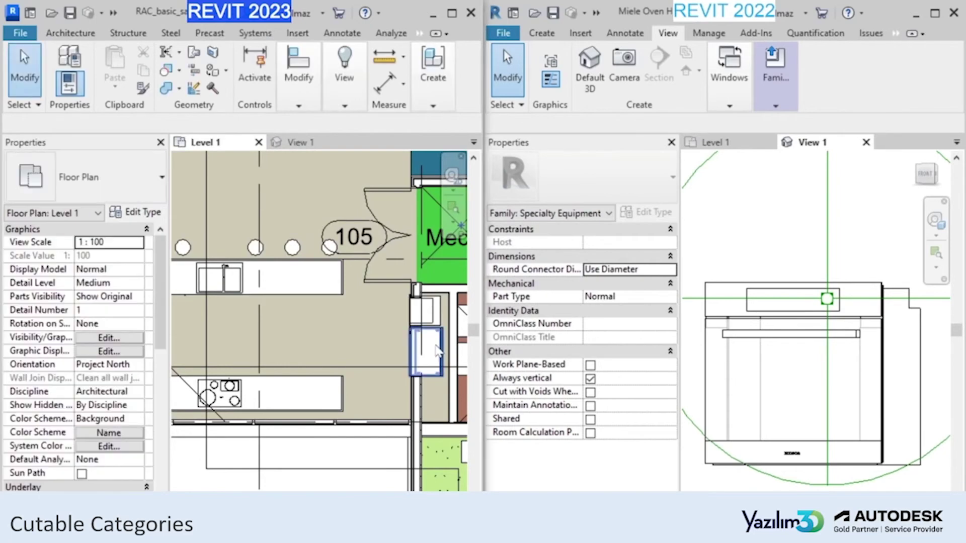
click(777, 71)
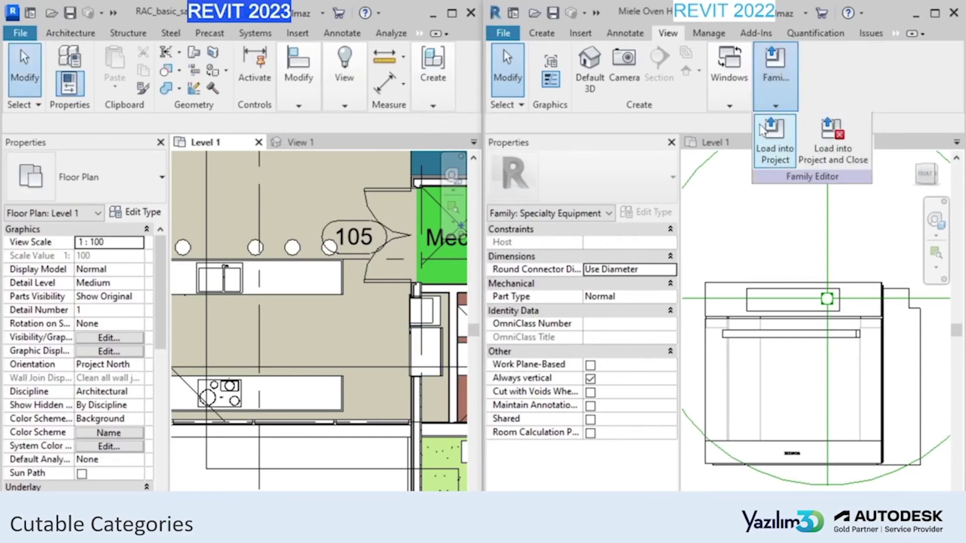
click(774, 144)
In Revit 2023, draw a building section across the oven wall beside the Mech room
middle_drag(721, 298, 646, 287)
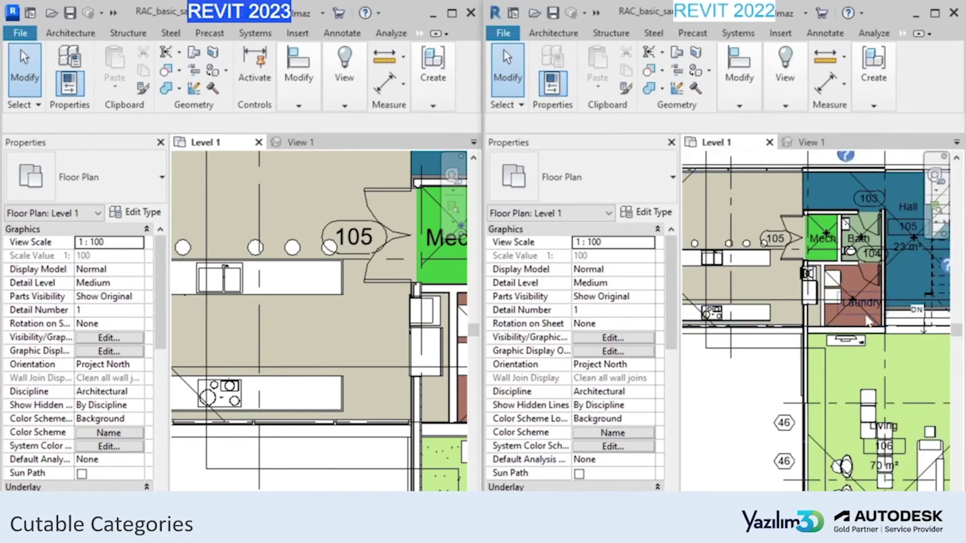
scroll(439, 318, up, 2)
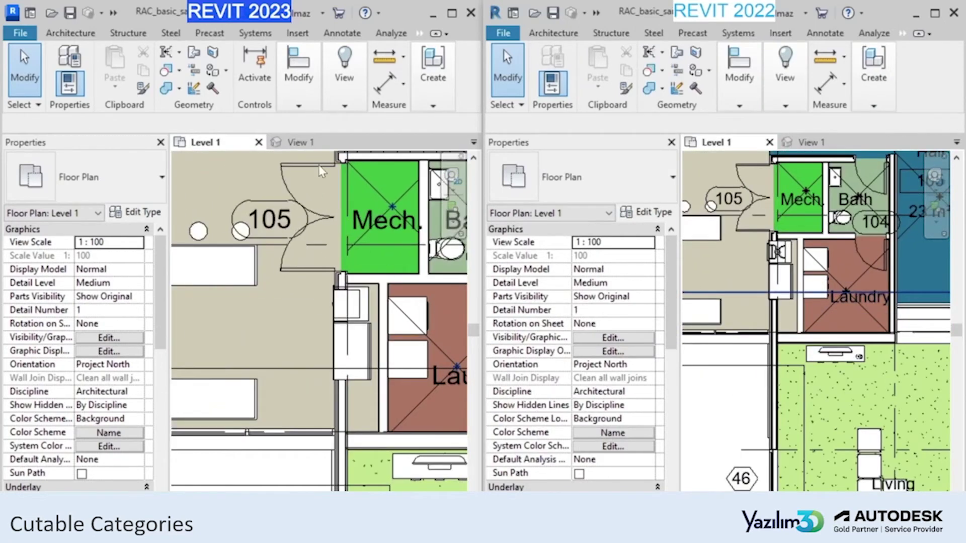
click(420, 33)
click(430, 76)
click(249, 104)
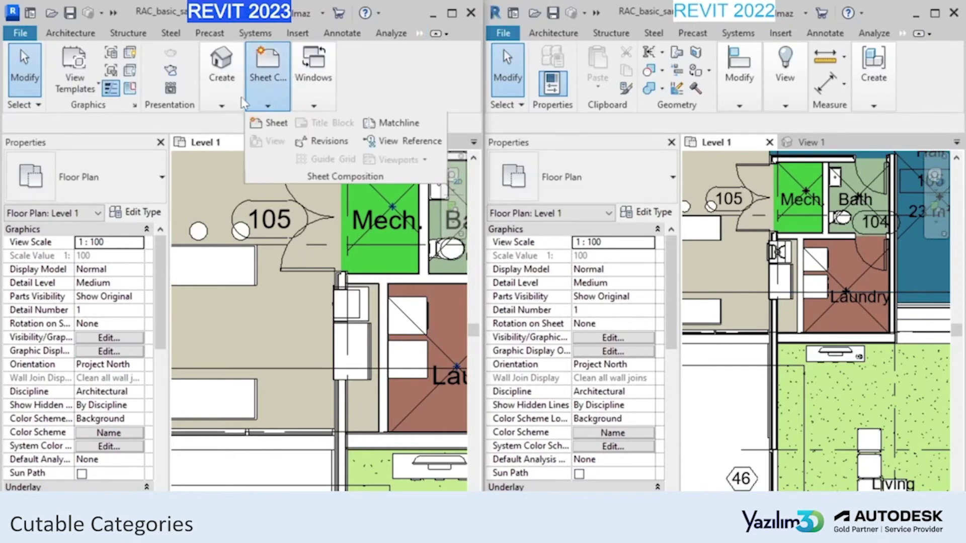
click(253, 145)
click(311, 301)
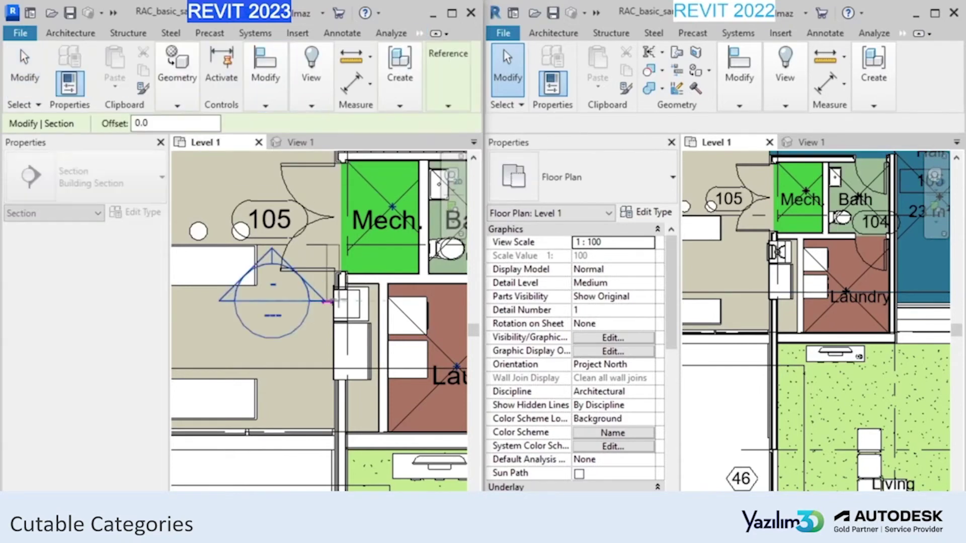
click(424, 301)
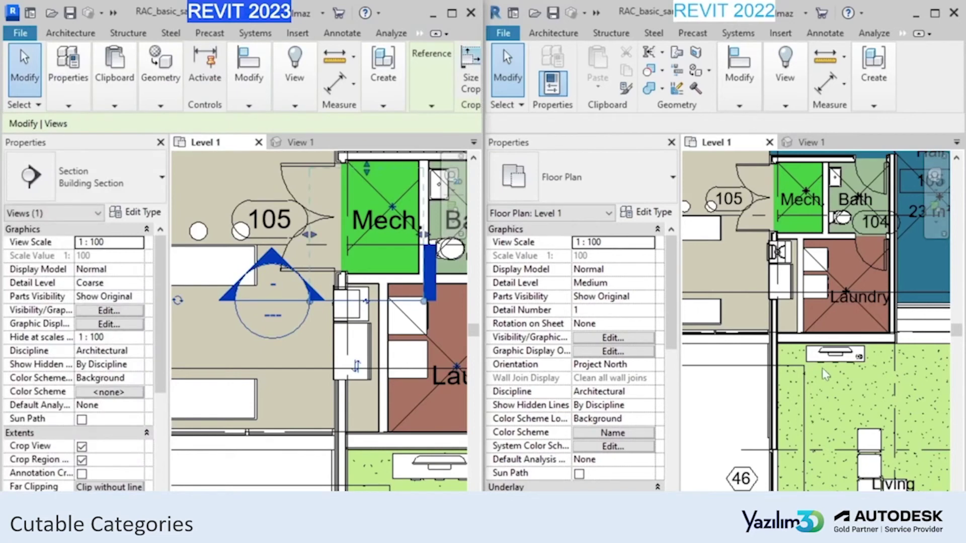
Draw the same section across the oven wall in Revit 2022 and open Section 1
click(903, 33)
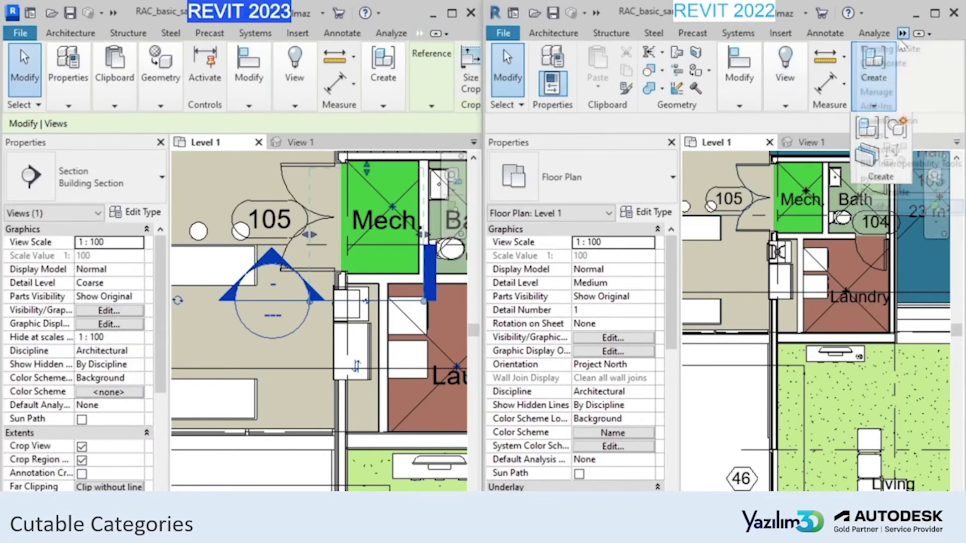
click(879, 81)
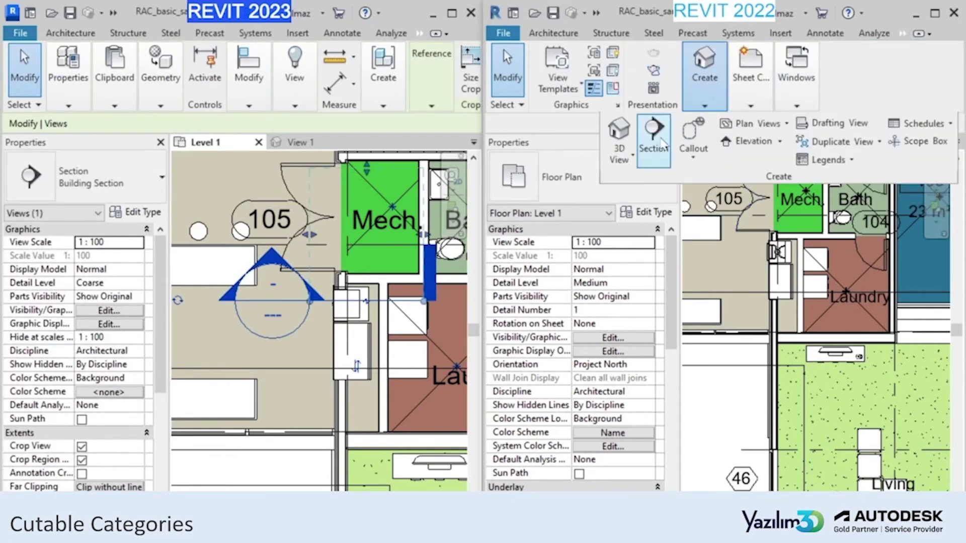
click(652, 113)
click(729, 246)
click(829, 247)
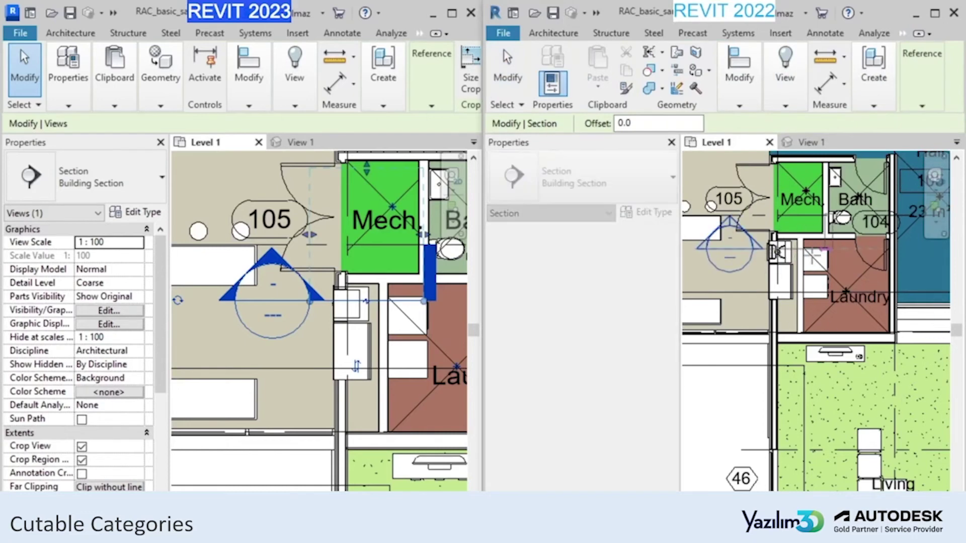
key(Escape)
key(Escape)
double_click(731, 226)
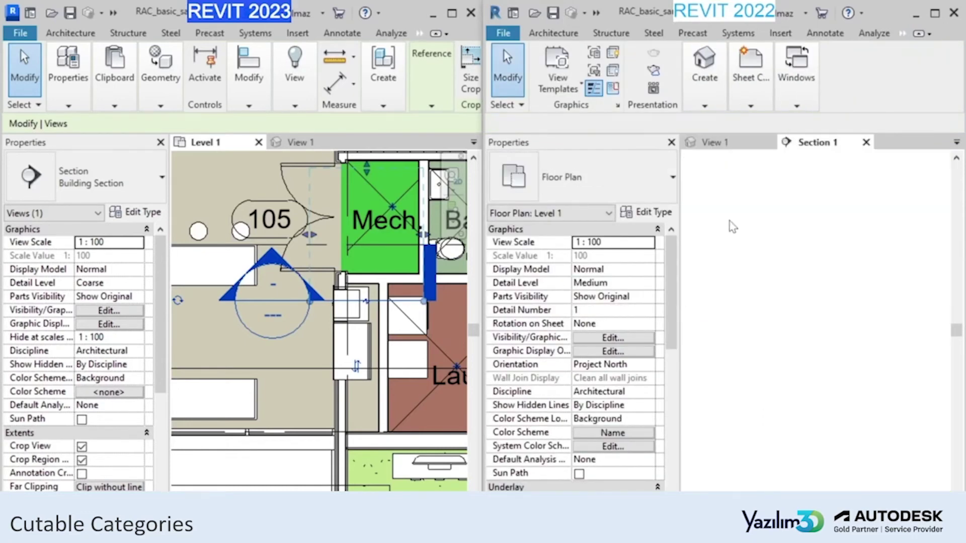
Open Section 1 in Revit 2023, zoom in, and select the cut oven
scroll(806, 403, up, 2)
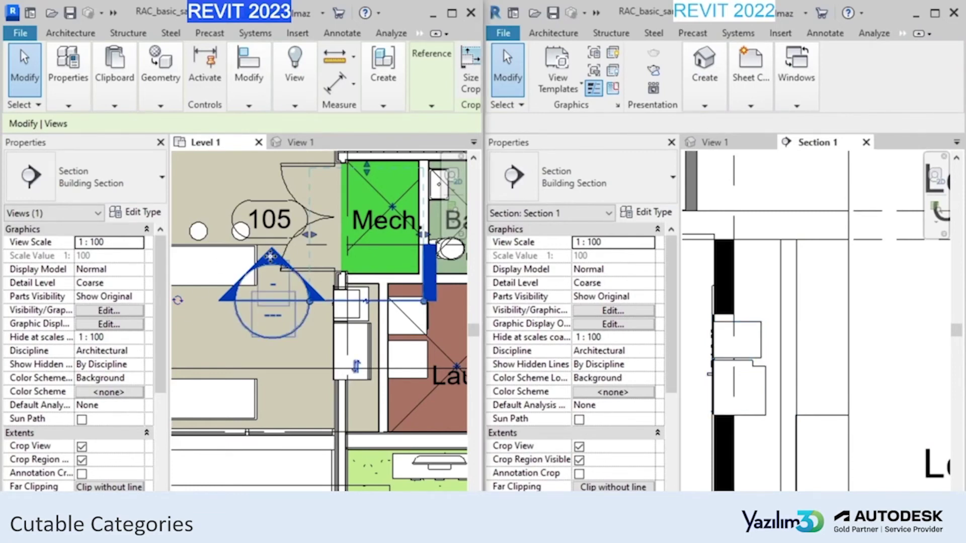
key(Escape)
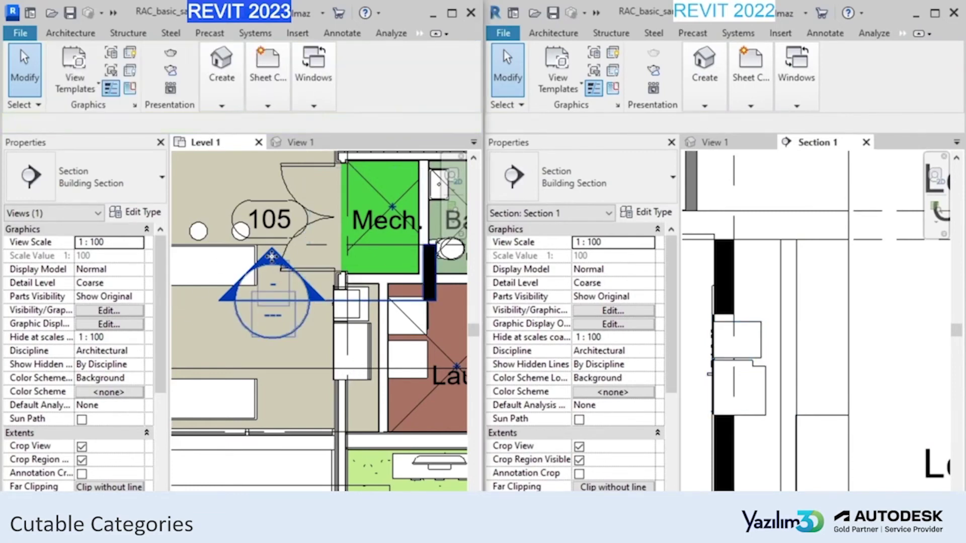
double_click(272, 263)
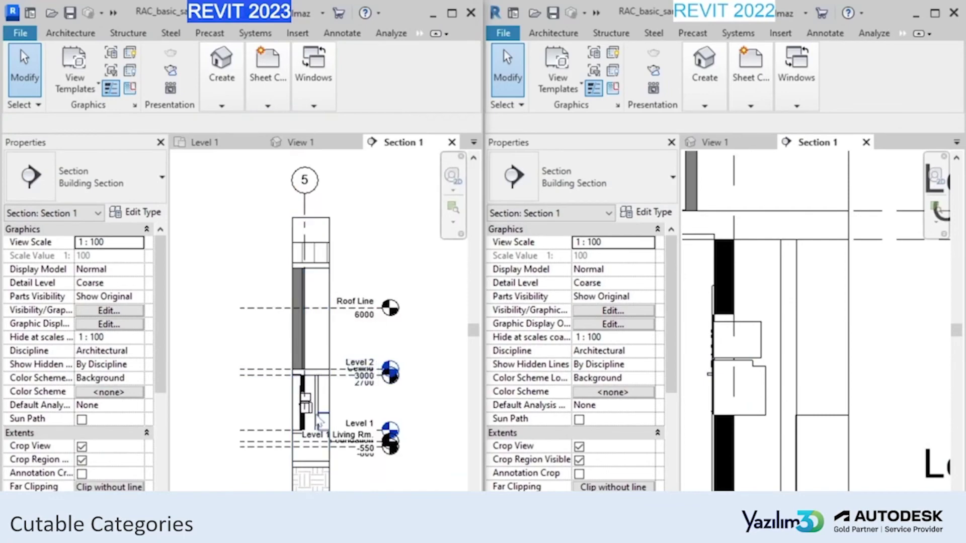
scroll(373, 380, up, 3)
scroll(372, 380, up, 2)
scroll(372, 379, up, 3)
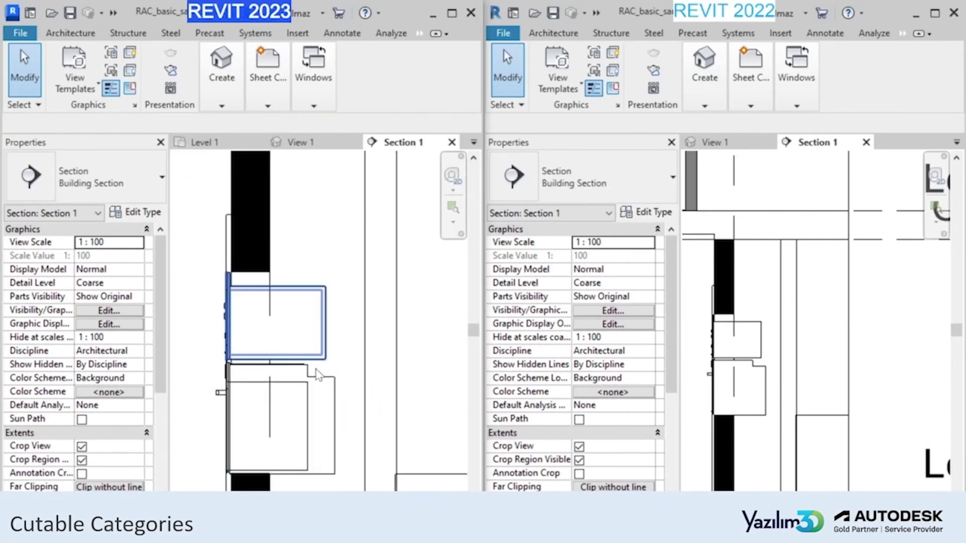
click(336, 407)
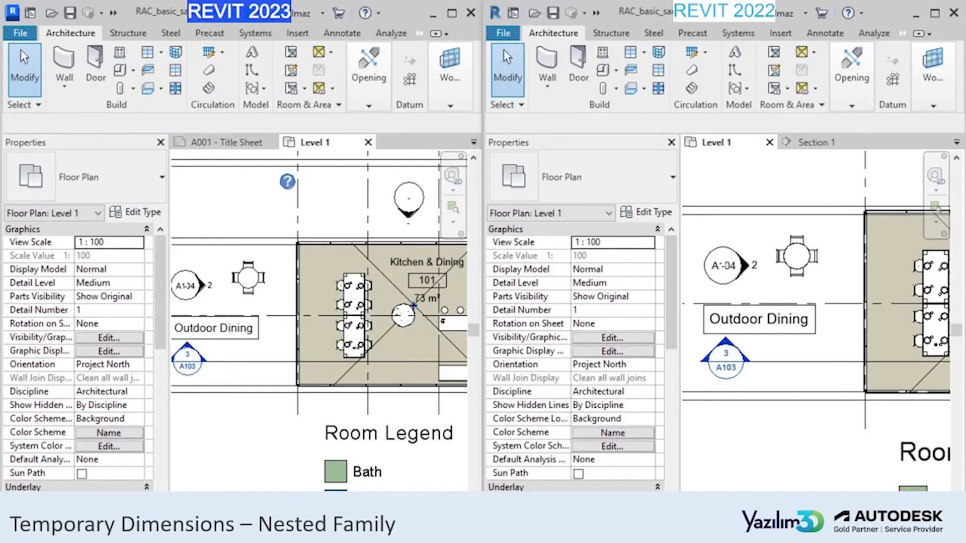
Move the small outdoor dining table by changing its 2100.0 temporary dimension to 1500
scroll(804, 296, down, 3)
scroll(759, 290, up, 5)
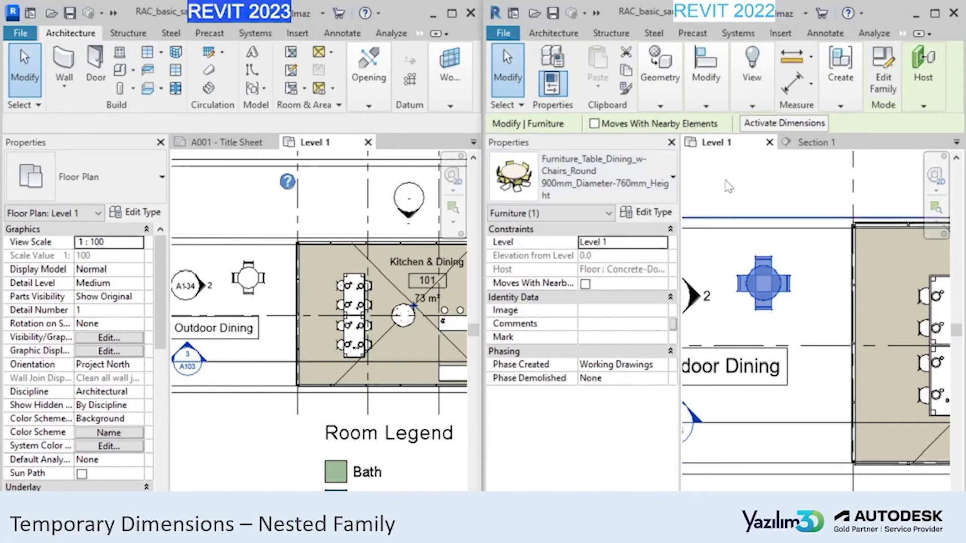
scroll(237, 428, down, 2)
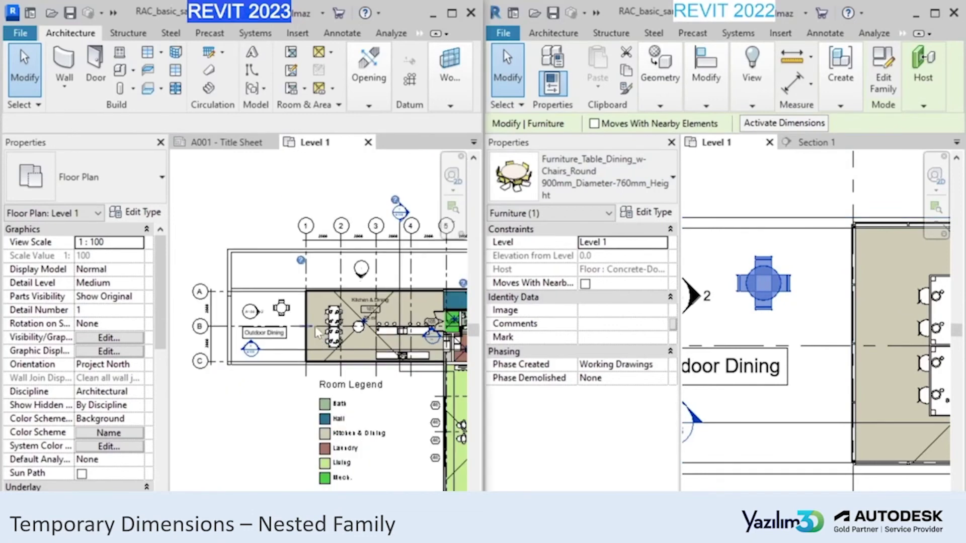
scroll(260, 305, up, 3)
click(261, 304)
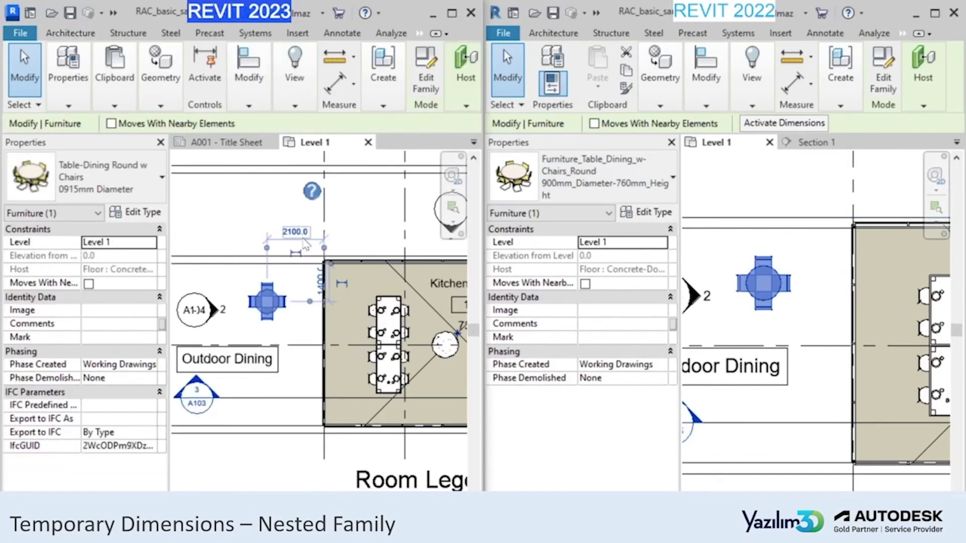
click(308, 232)
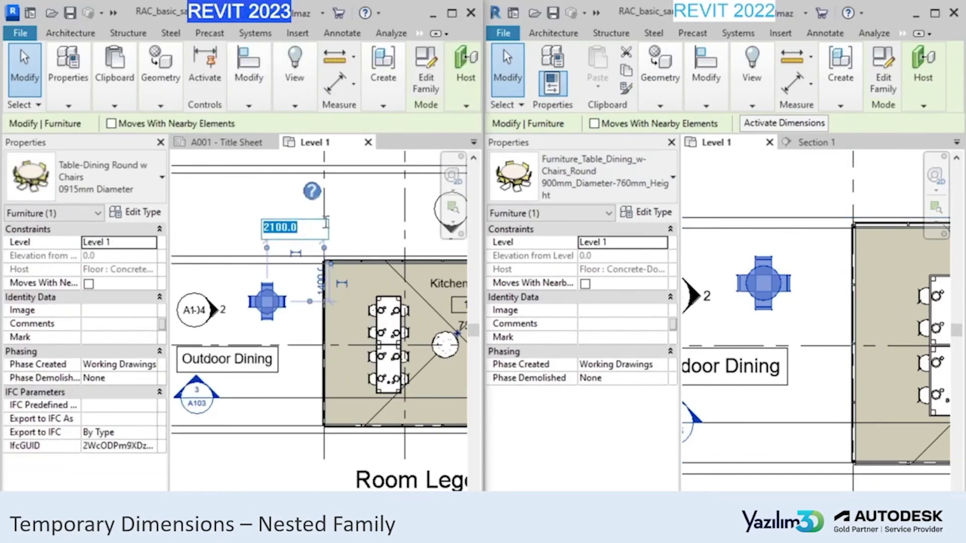
text(1500)
key(Return)
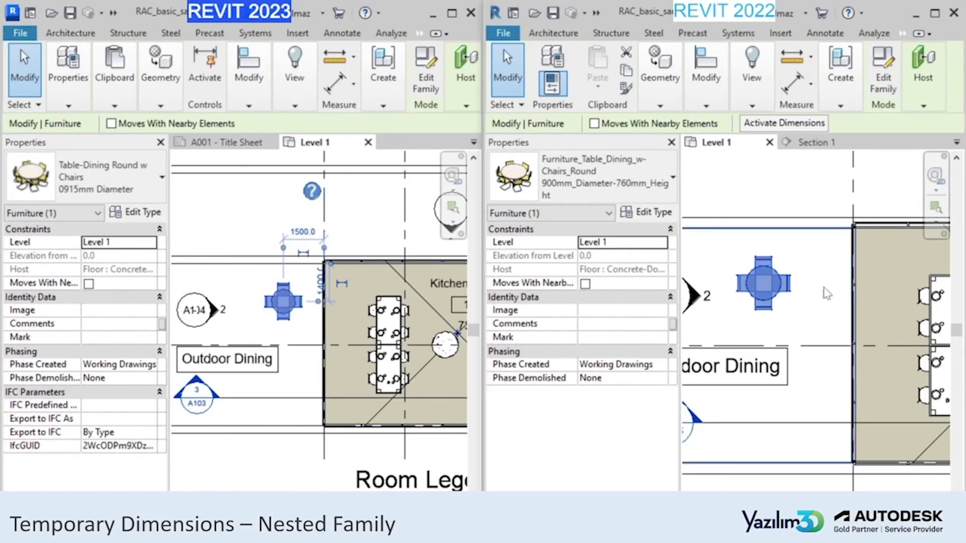
scroll(756, 280, down, 3)
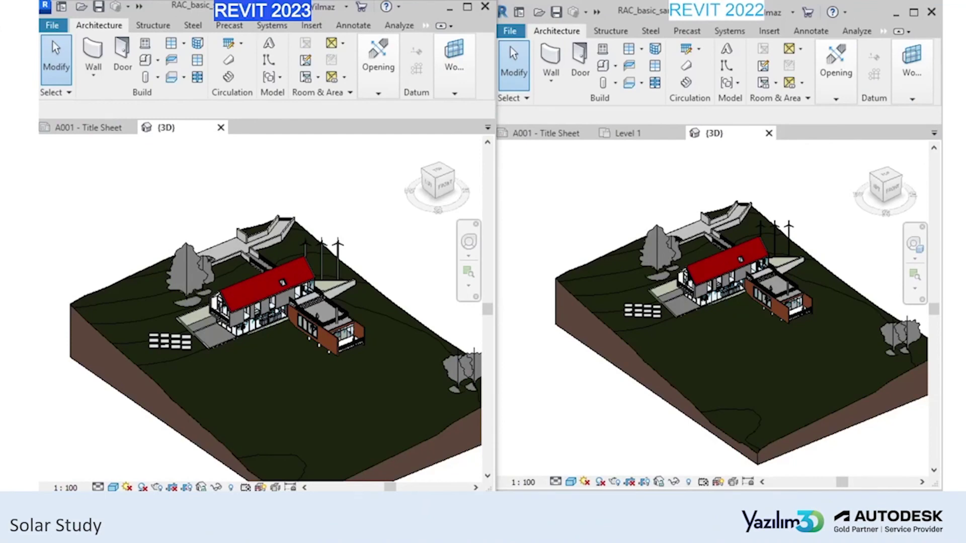
Turn on shadows in the Revit 2022 3D view
scroll(667, 398, down, 2)
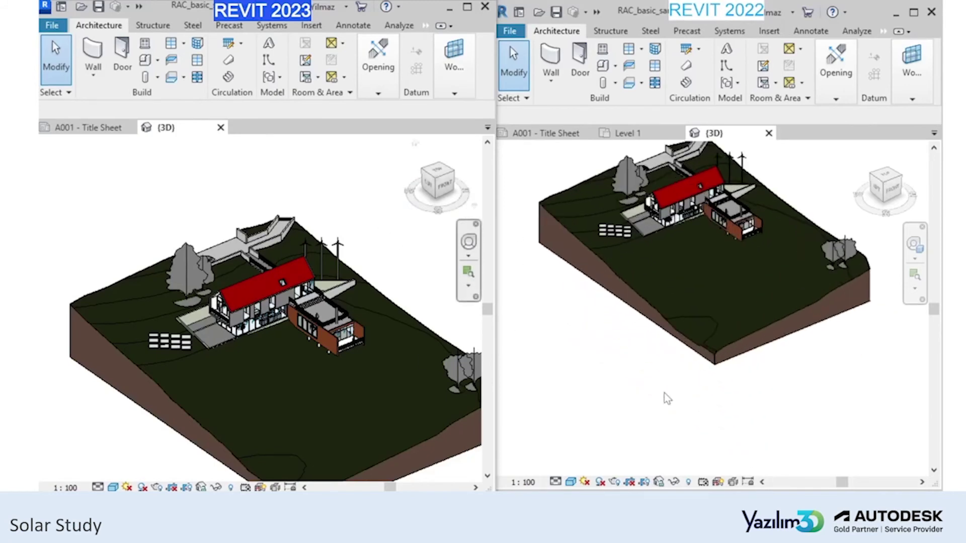
scroll(631, 426, down, 2)
scroll(620, 471, up, 4)
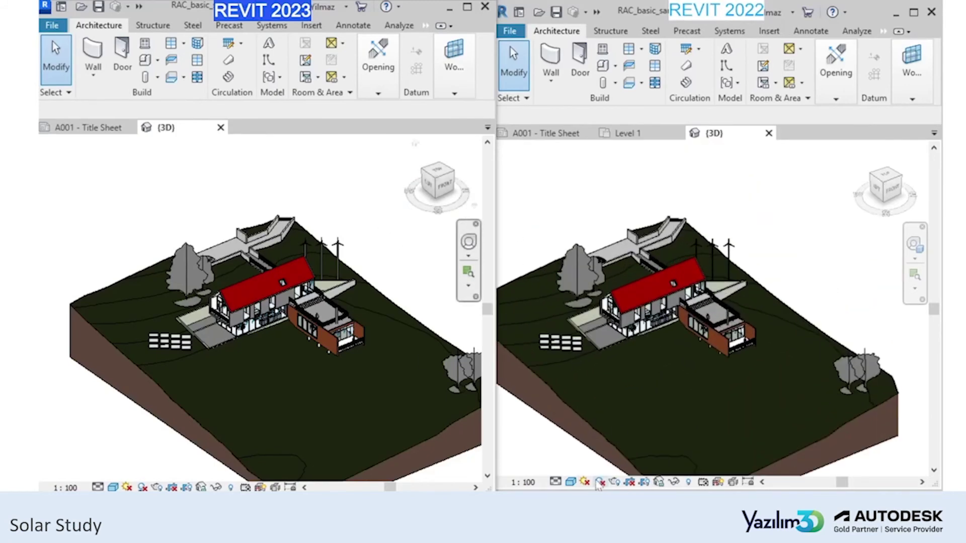
click(600, 481)
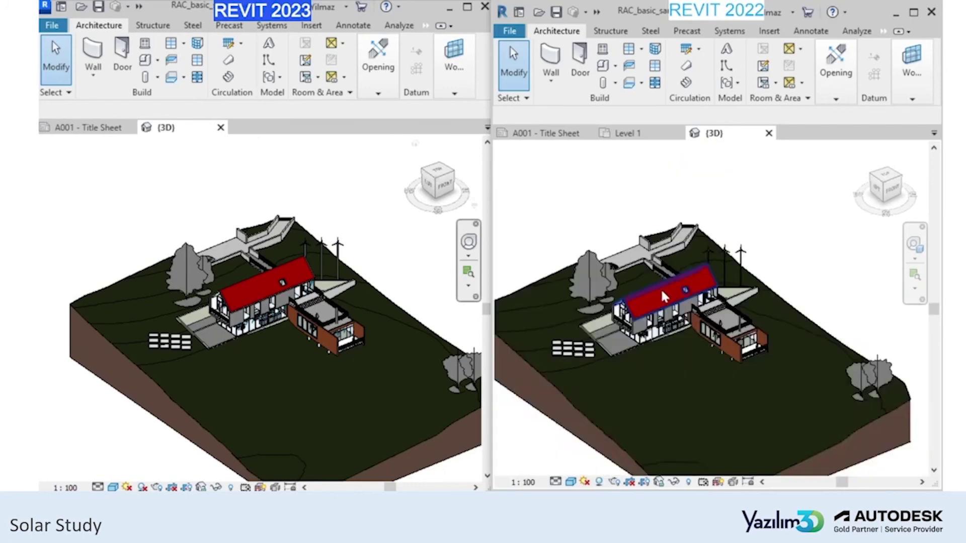
Turn the sun path on in Revit 2022, accepting the sun warning so the circle appears
scroll(664, 297, up, 3)
scroll(664, 297, up, 2)
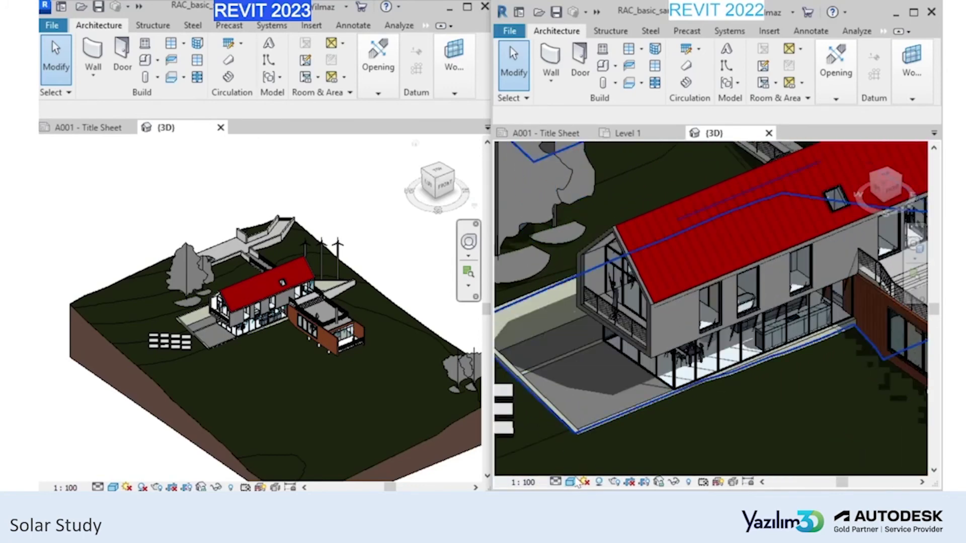
click(583, 482)
click(598, 465)
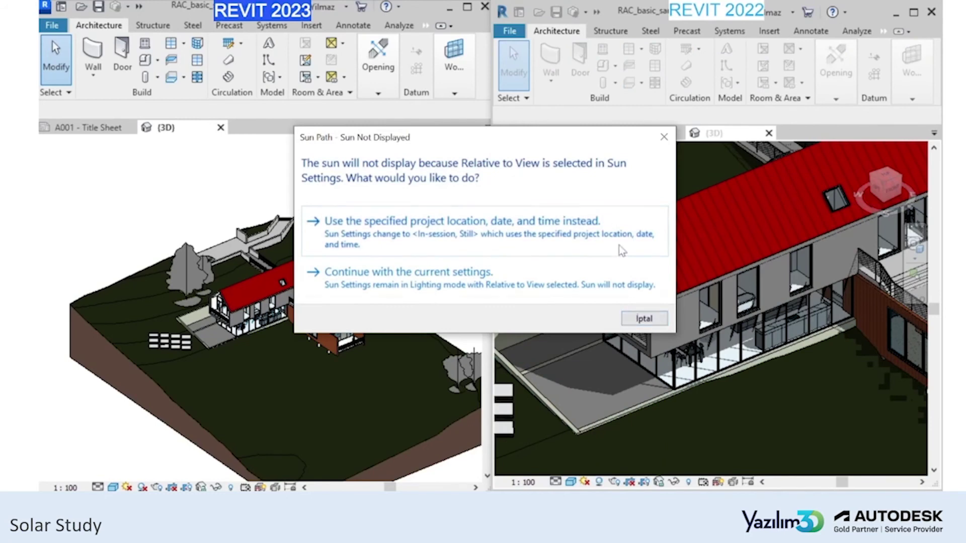
click(616, 289)
scroll(651, 329, down, 3)
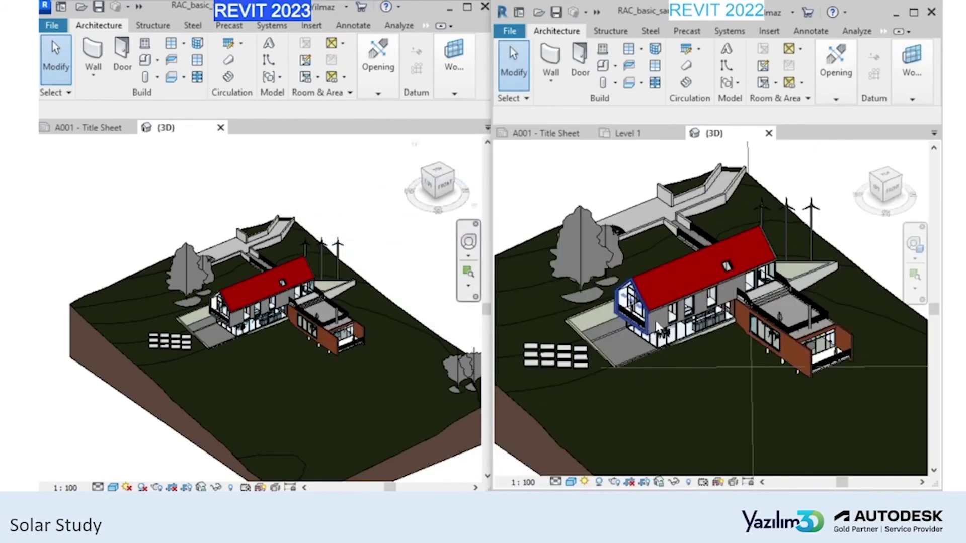
scroll(704, 334, down, 2)
scroll(779, 339, down, 2)
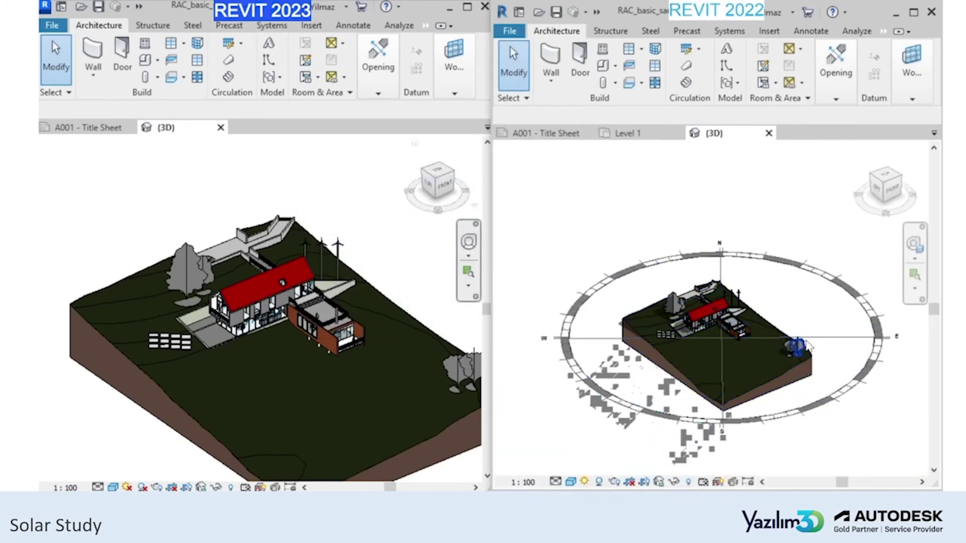
scroll(805, 346, down, 3)
scroll(729, 337, up, 3)
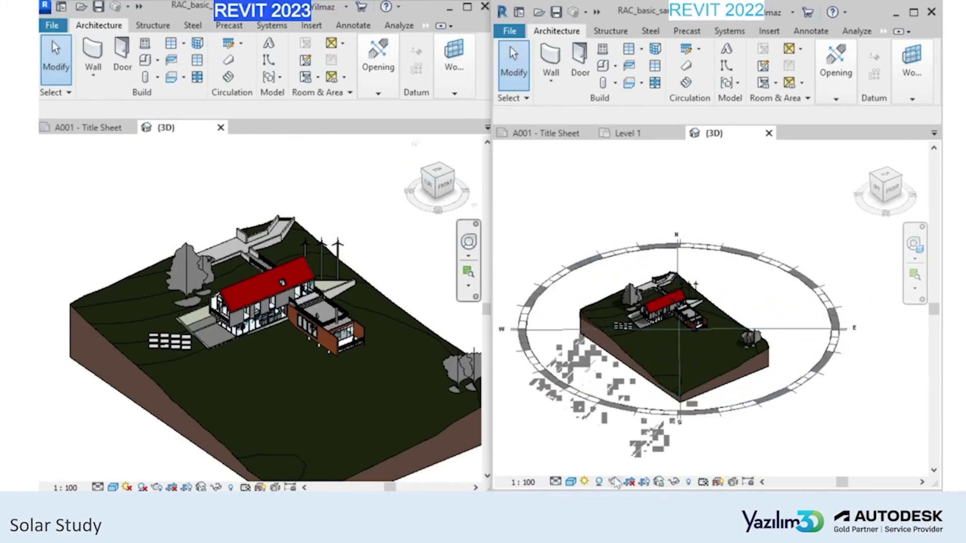
click(584, 481)
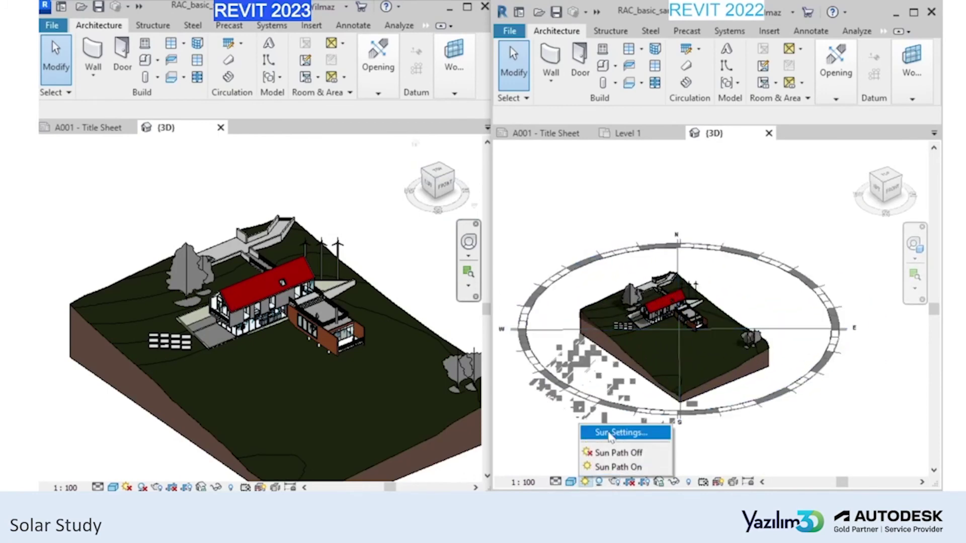
Close Revit 2022's Sun Settings unchanged and turn on shadows in the Revit 2023 3D view
click(610, 433)
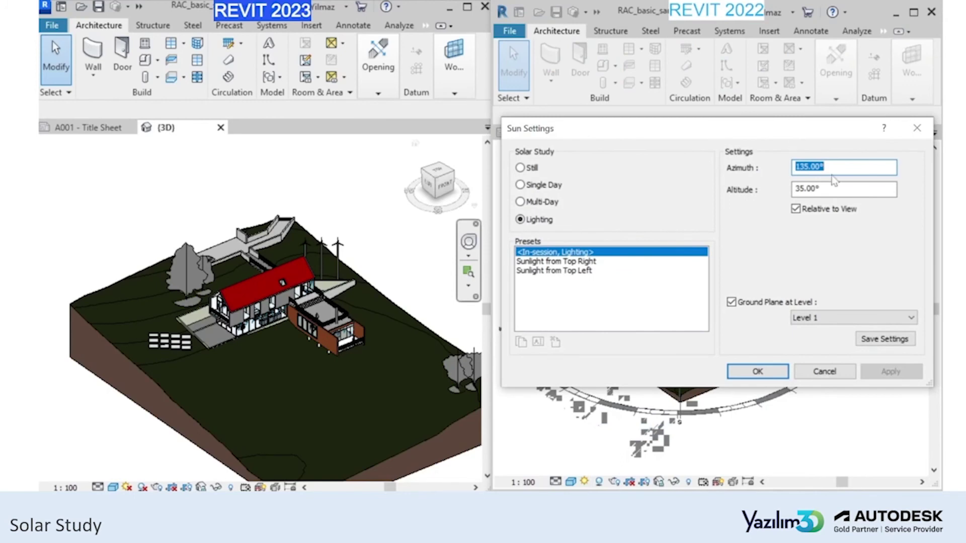
click(917, 127)
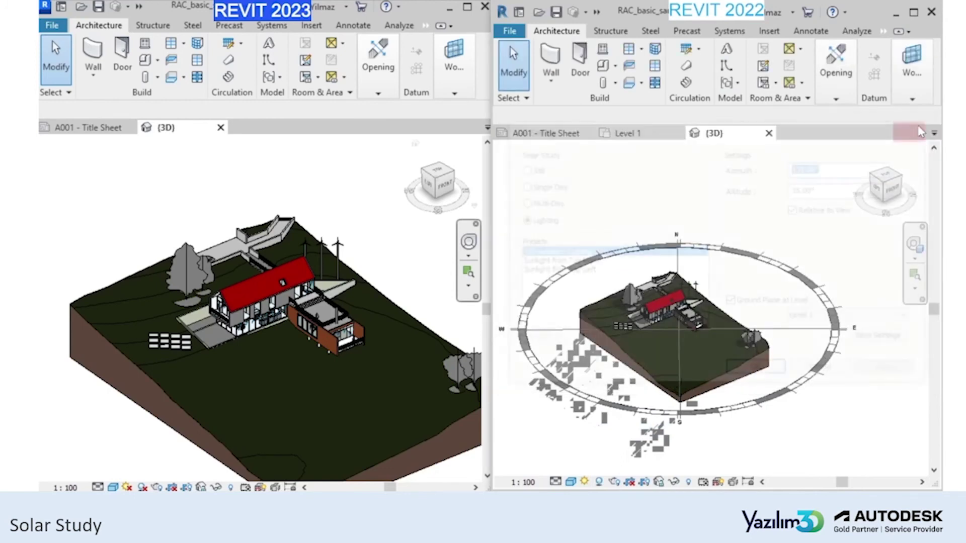
click(391, 231)
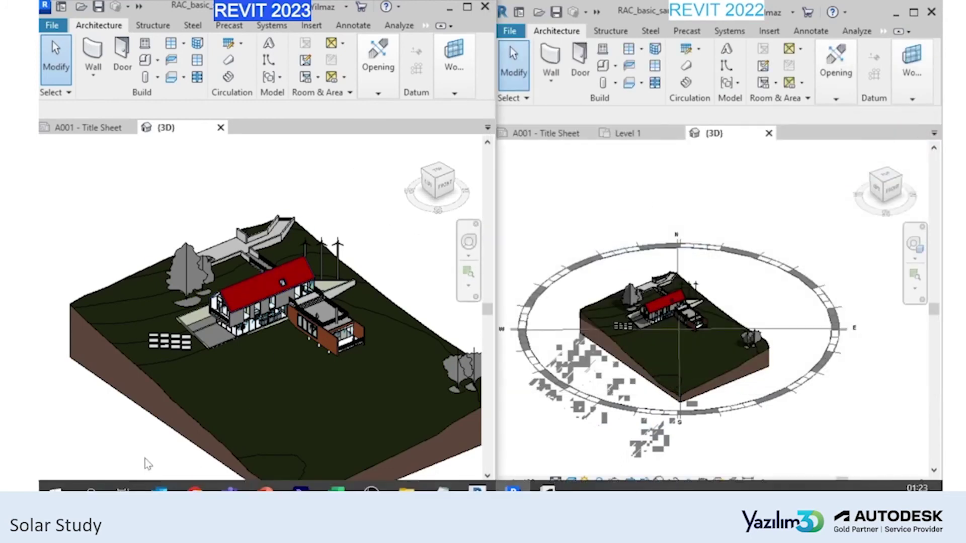
click(142, 486)
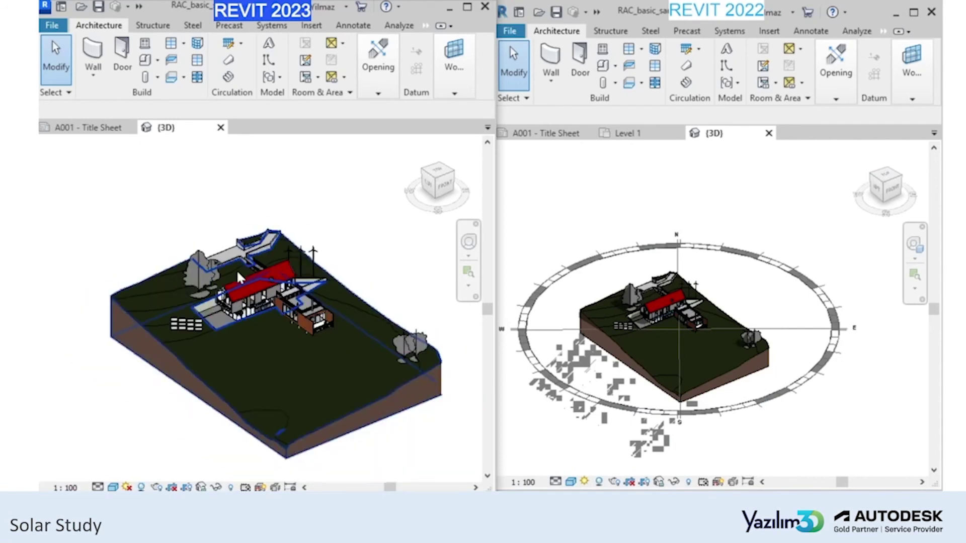
Switch the Revit 2023 3D view into Solar Study mode from the sun path options
scroll(226, 309, up, 2)
scroll(226, 310, up, 3)
scroll(226, 309, up, 3)
click(127, 487)
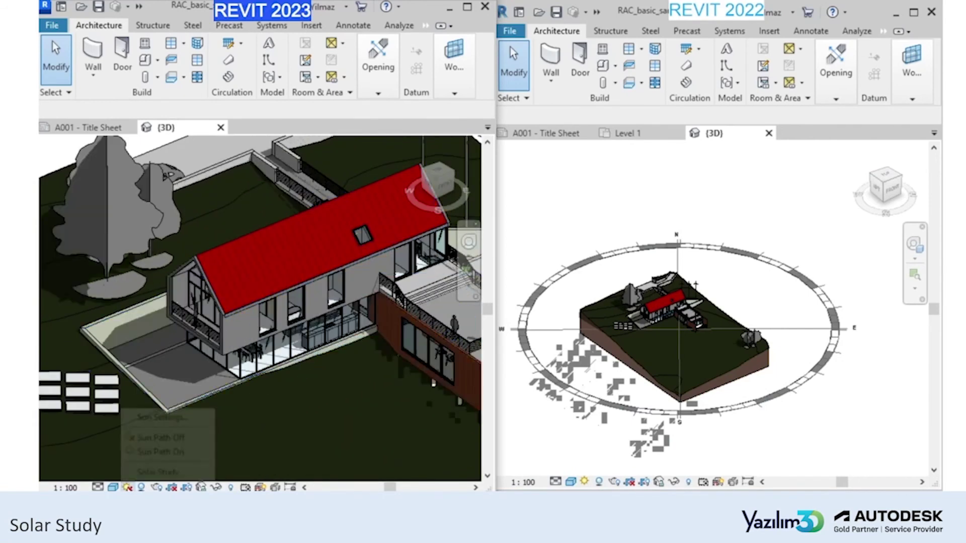
click(153, 475)
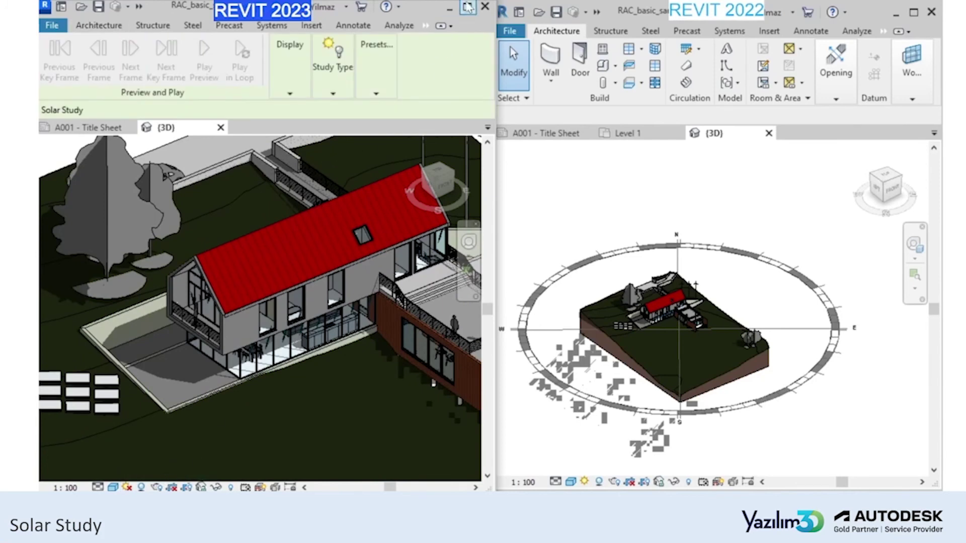
Maximize Revit 2023, raise the solar study speed to 7, and set the study type to Single Day
click(467, 7)
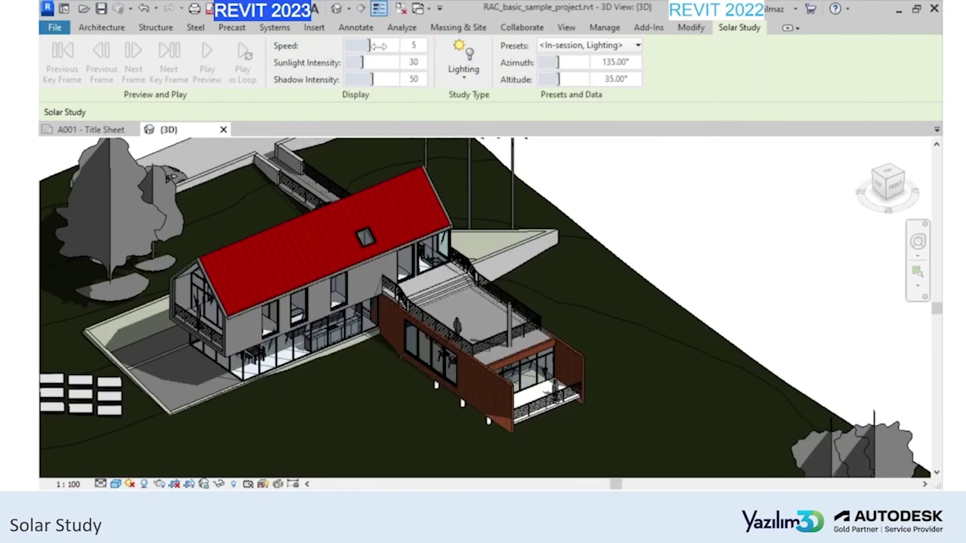
drag(379, 47, 392, 47)
click(463, 63)
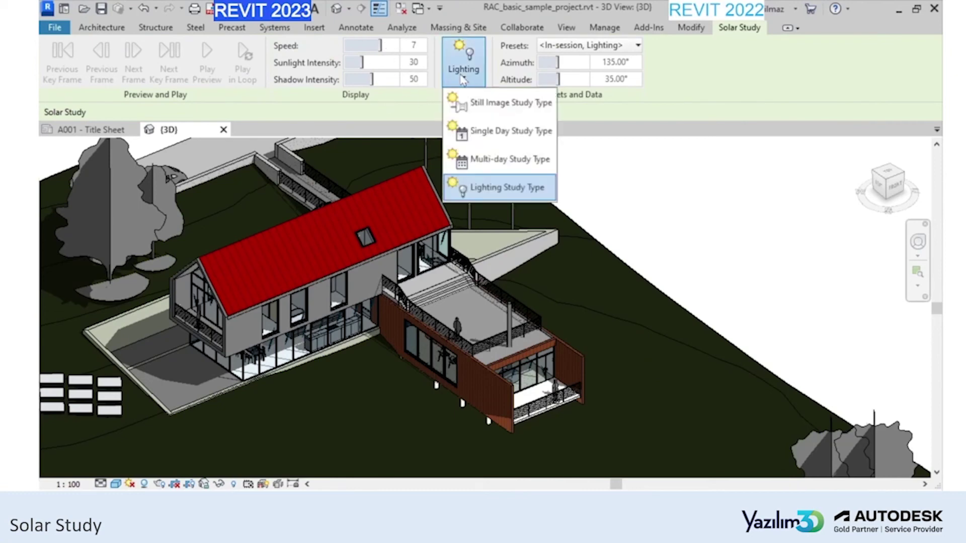
click(489, 133)
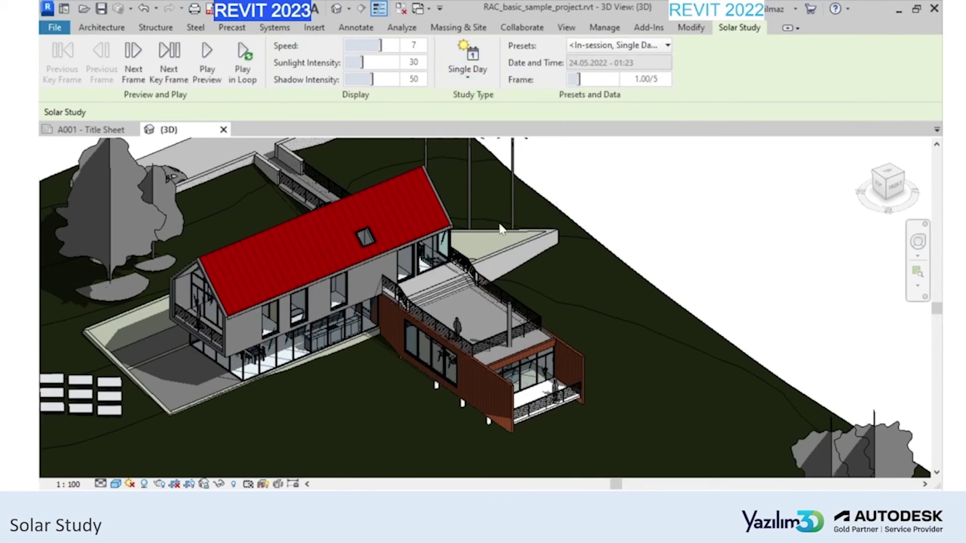
Apply the One Day Solar Study preset, then switch to Multi-day and advance the frame slider
click(640, 46)
click(601, 76)
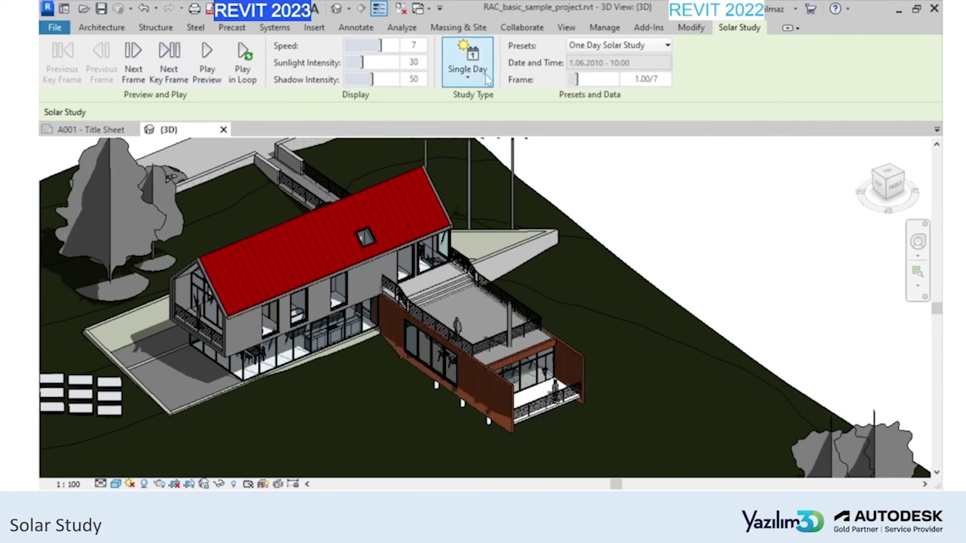
click(467, 68)
click(497, 162)
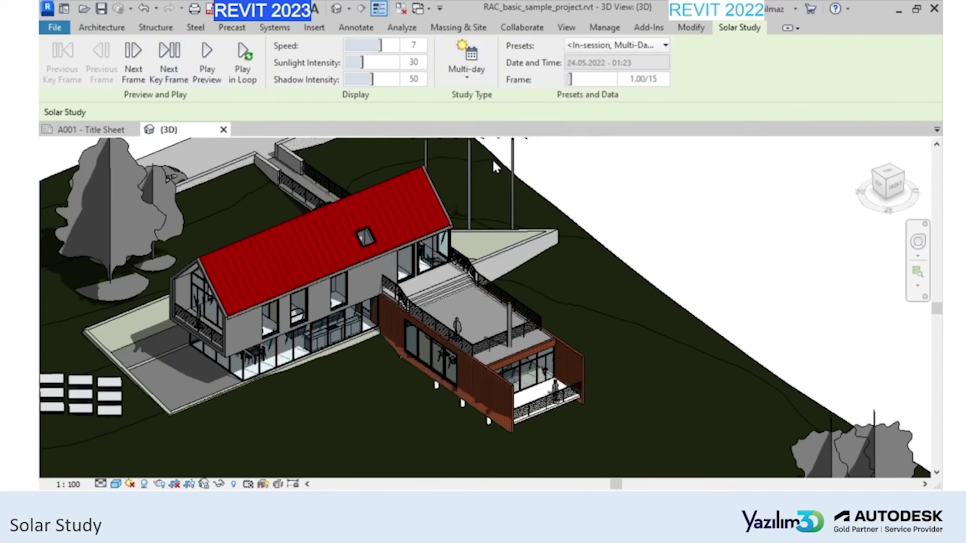
mouse_move(571, 78)
mouse_down()
mouse_move(684, 84)
mouse_move(571, 81)
mouse_up()
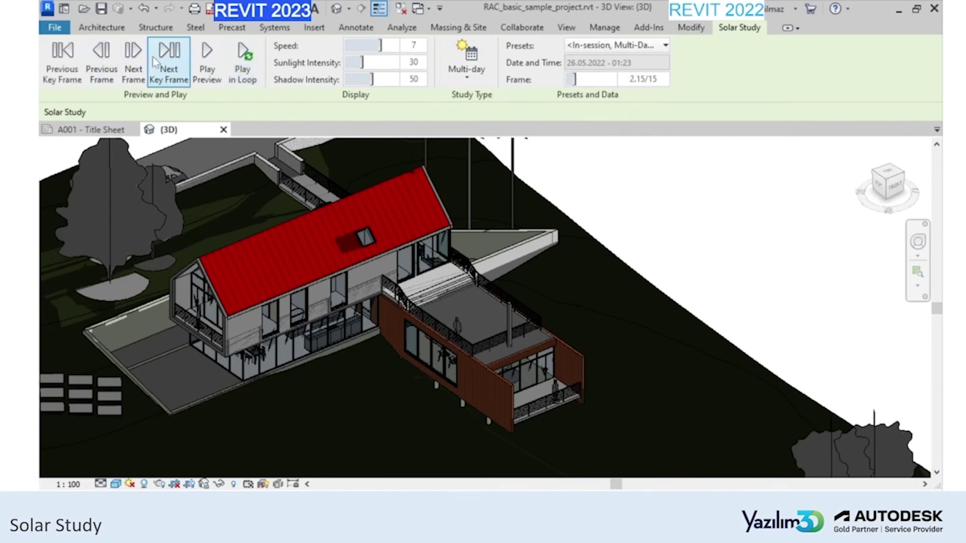
Step through frames, set speed 5, sunlight 70, shadow 42, apply the Multi Day Solar Study preset, and play it
click(133, 70)
click(169, 70)
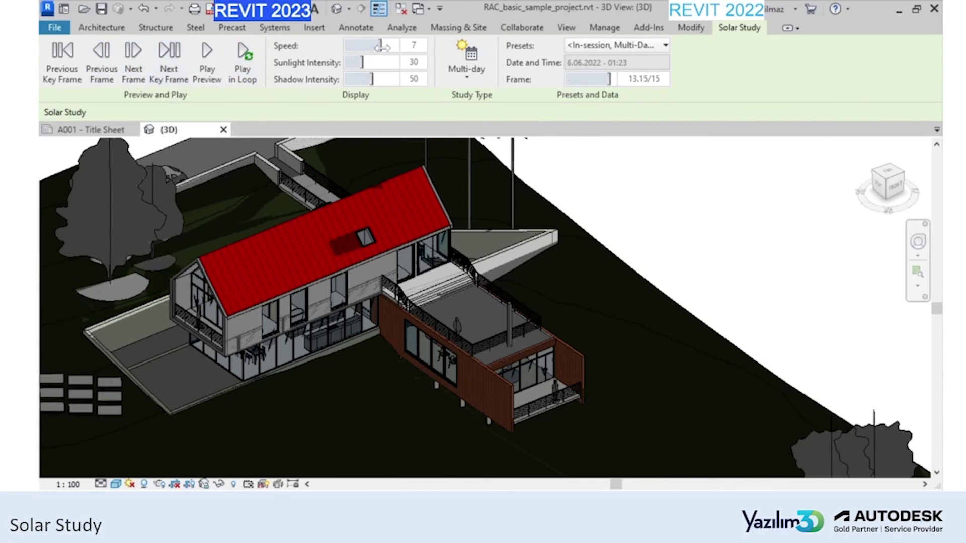
mouse_move(382, 47)
mouse_down()
mouse_move(369, 47)
mouse_move(385, 79)
mouse_move(368, 79)
mouse_up()
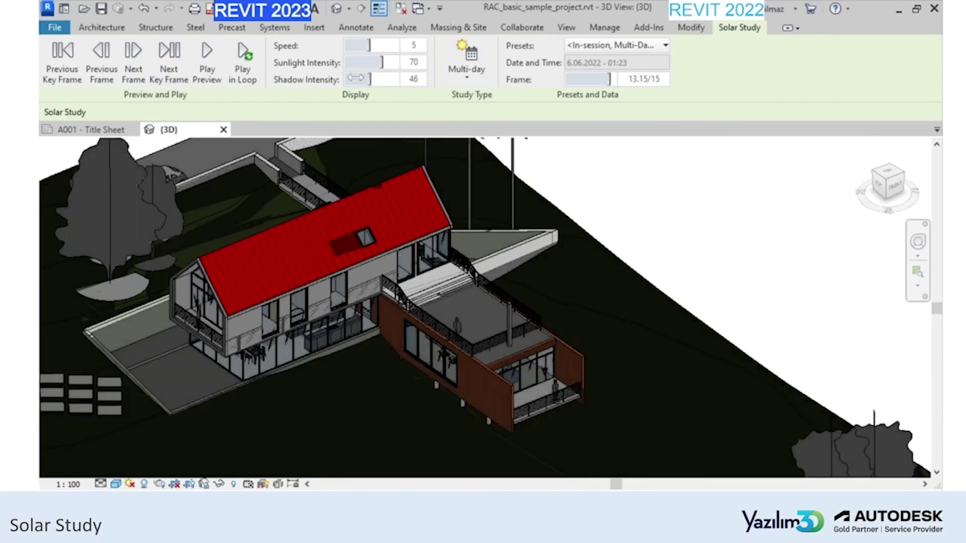
click(614, 47)
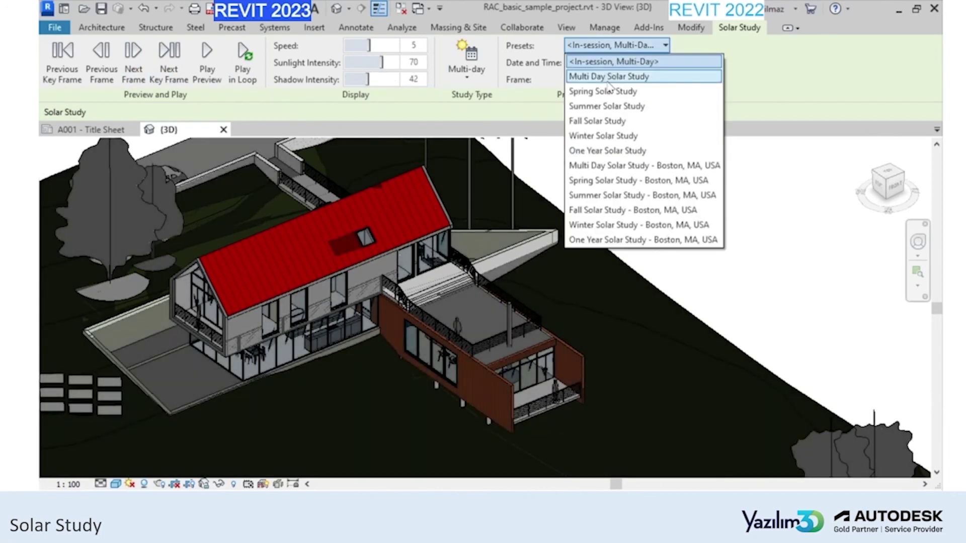
click(610, 78)
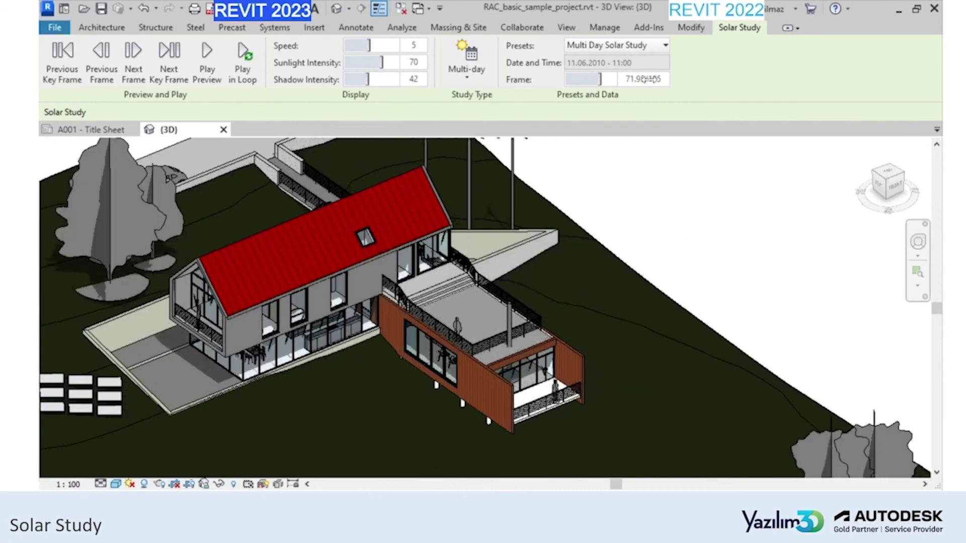
click(206, 60)
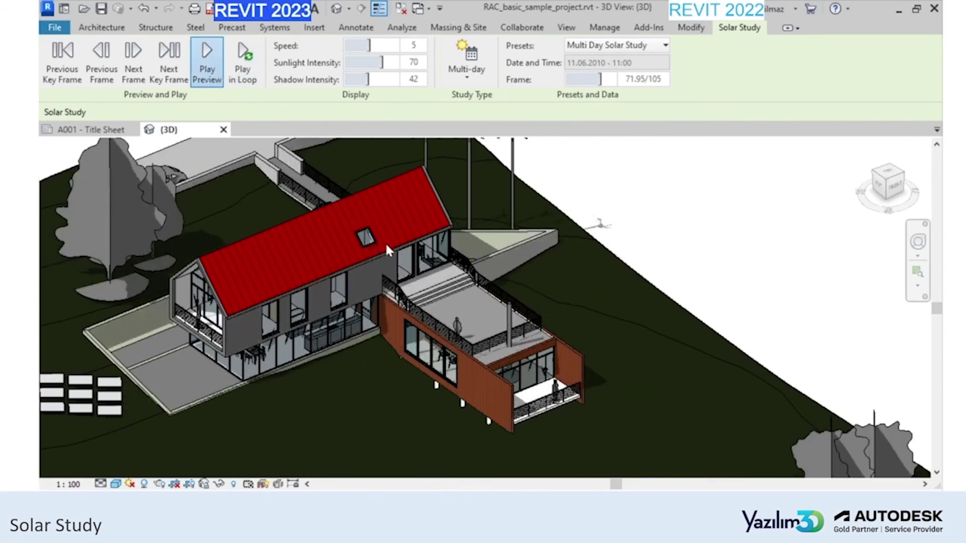